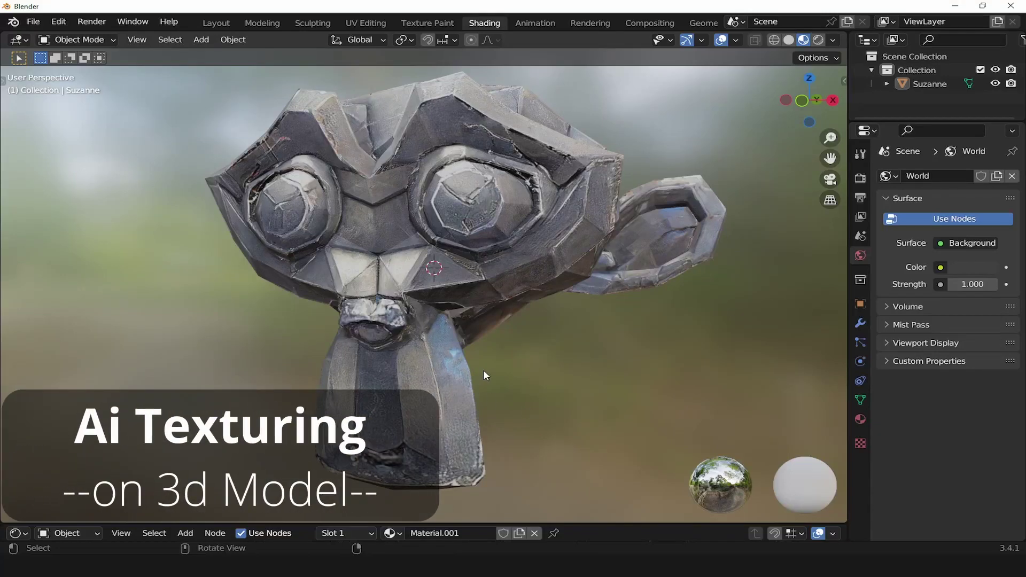
Step: Add a Suzanne monkey head mesh to the scene
{"action": "left_click_drag", "start_coordinate": [484, 370], "coordinate": [555, 372]}
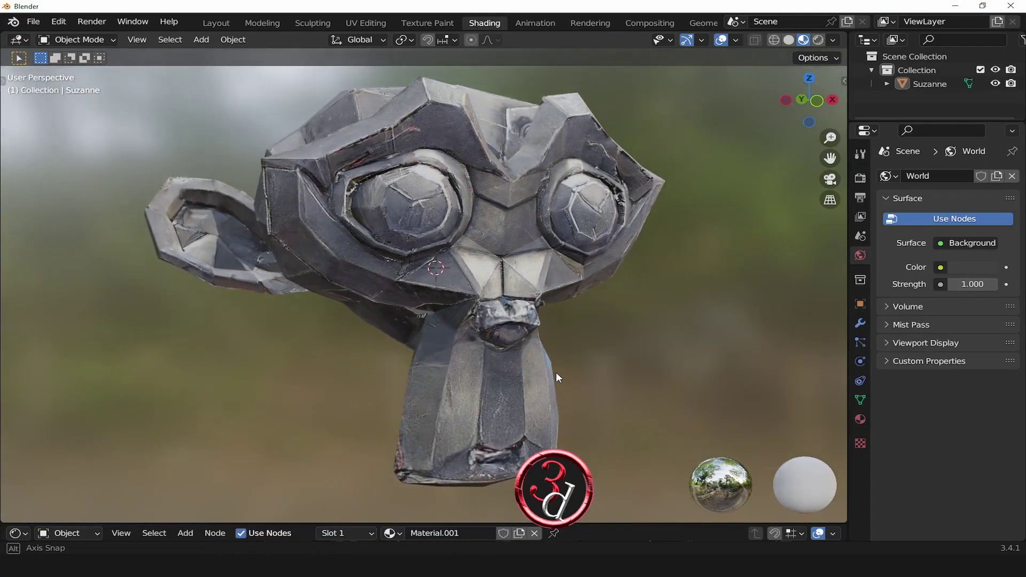
{"action": "left_click_drag", "start_coordinate": [555, 372], "coordinate": [558, 362]}
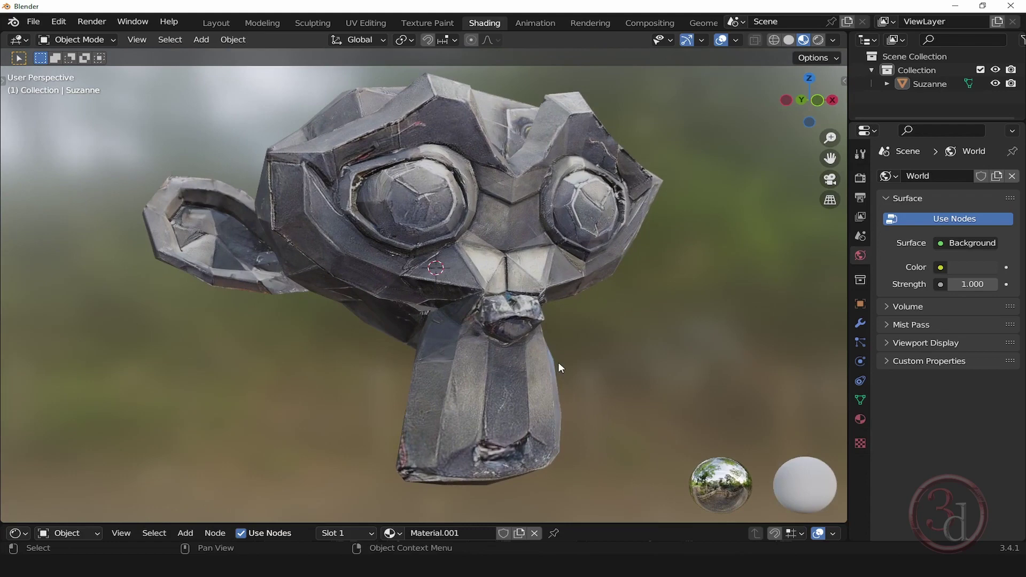
{"action": "left_click_drag", "start_coordinate": [542, 372], "coordinate": [484, 357]}
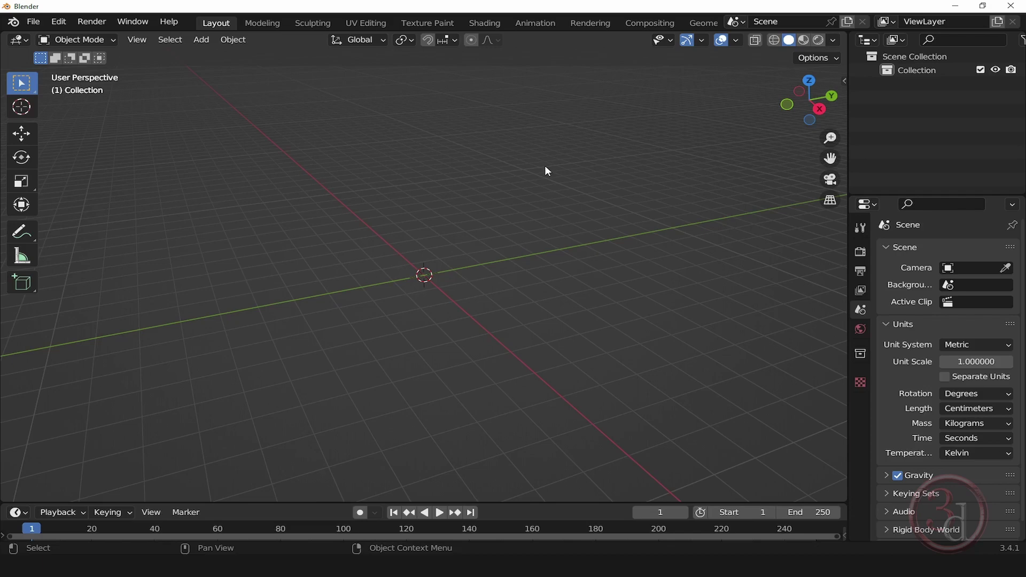
{"action": "key", "text": "shift+a"}
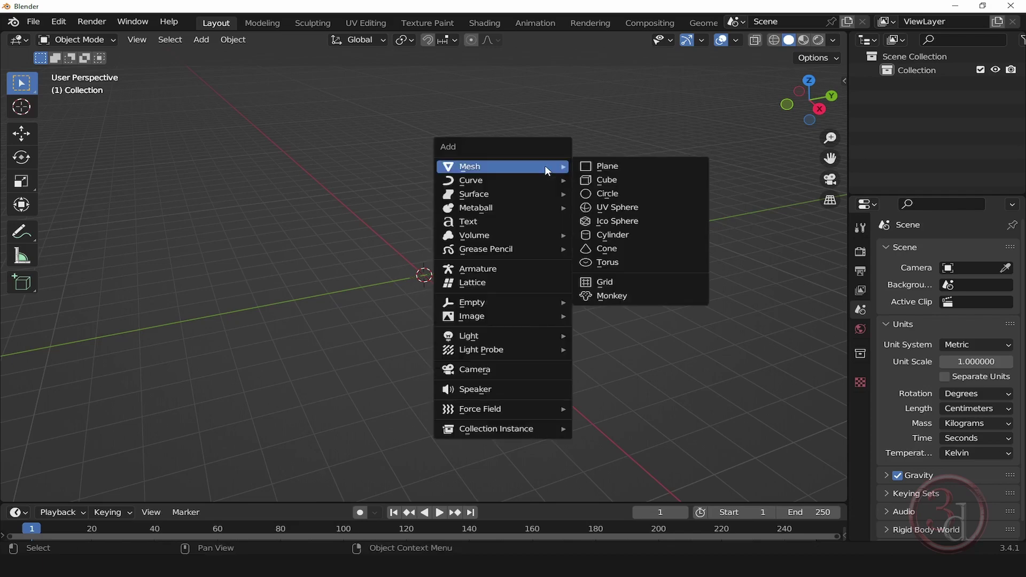
{"action": "left_click", "coordinate": [602, 296]}
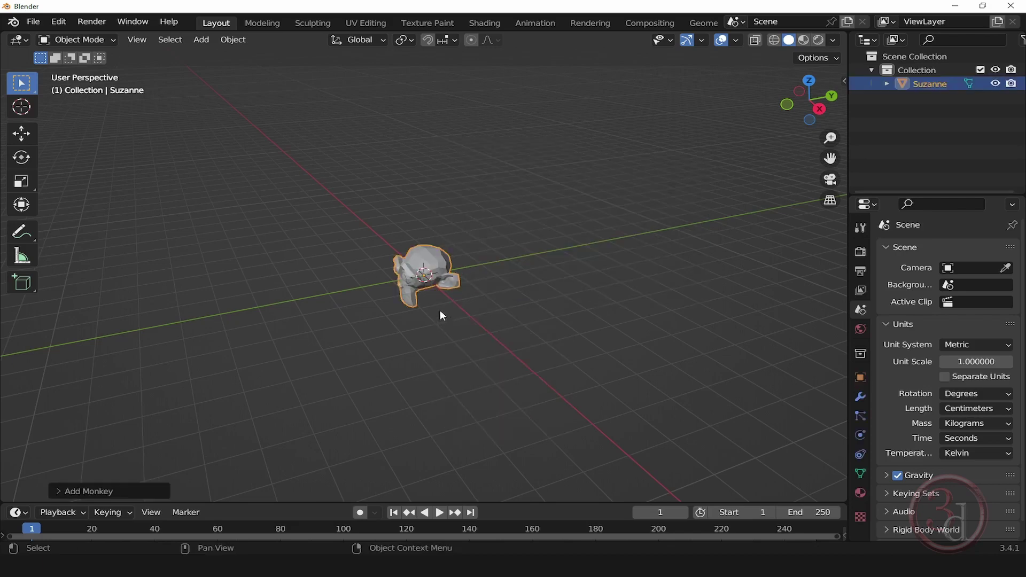
{"action": "scroll", "coordinate": [439, 310], "scroll_direction": "up", "scroll_amount": 3}
{"action": "scroll", "coordinate": [454, 256], "scroll_direction": "up", "scroll_amount": 2}
Step: Check Suzanne's UV layout in UV Editing, then return to Layout and bring up File export options
{"action": "left_click_drag", "start_coordinate": [581, 294], "coordinate": [613, 251]}
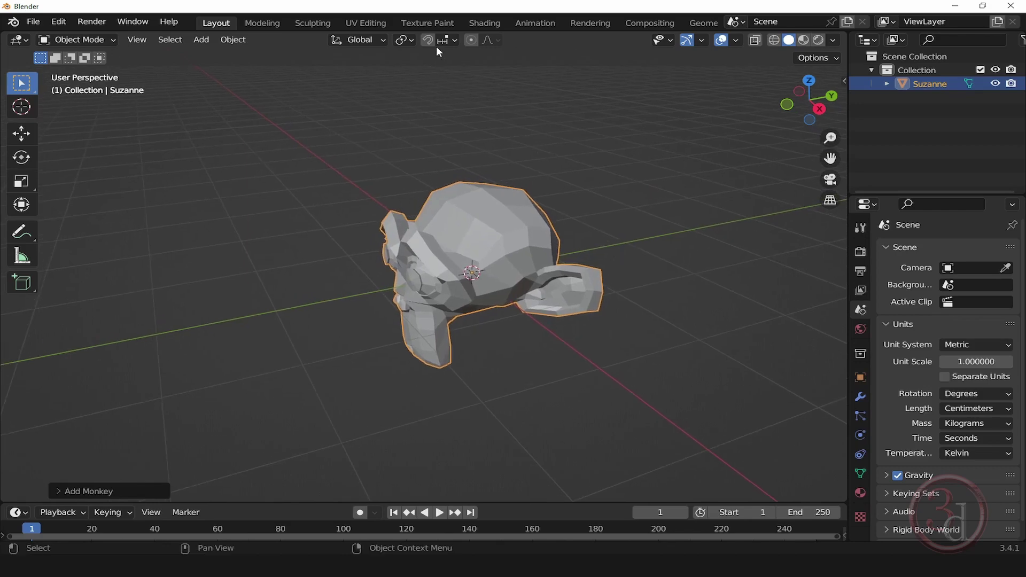
{"action": "left_click", "coordinate": [367, 24]}
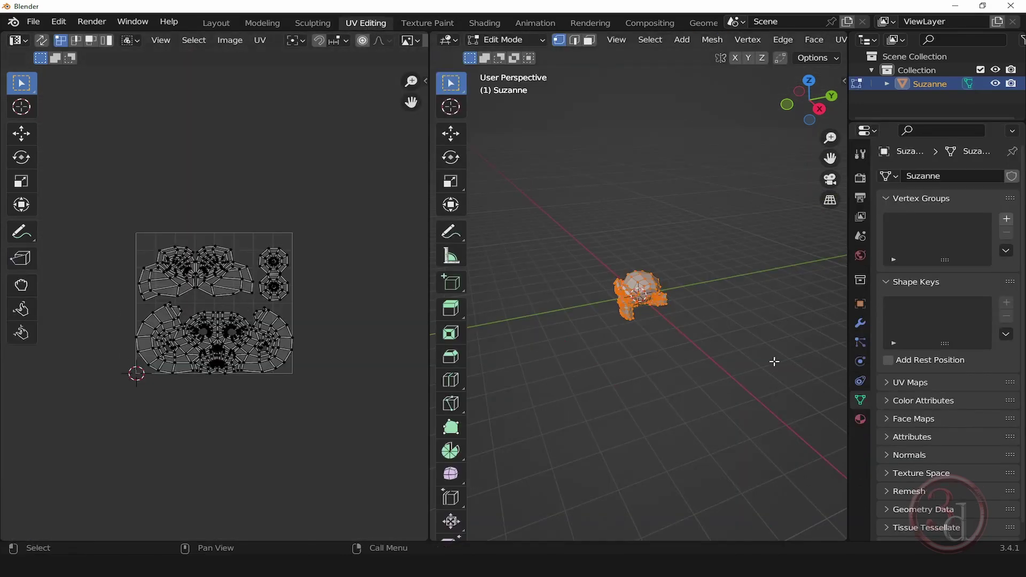
{"action": "left_click_drag", "start_coordinate": [774, 359], "coordinate": [756, 351]}
{"action": "left_click", "coordinate": [216, 24]}
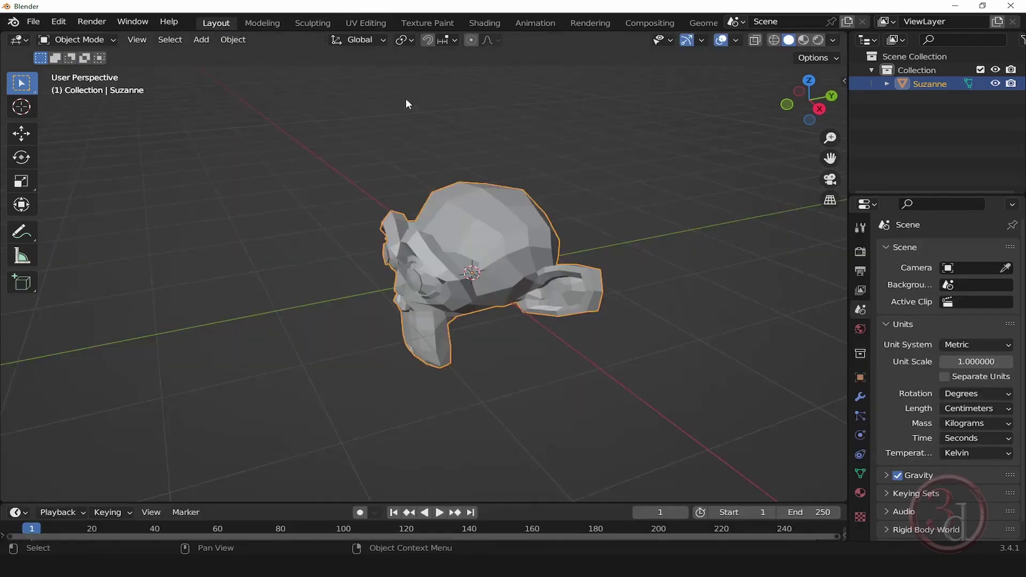
{"action": "scroll", "coordinate": [538, 306], "scroll_direction": "up", "scroll_amount": 3}
{"action": "left_click_drag", "start_coordinate": [537, 306], "coordinate": [620, 301]}
{"action": "left_click", "coordinate": [32, 22]}
{"action": "mouse_move", "coordinate": [60, 221]}
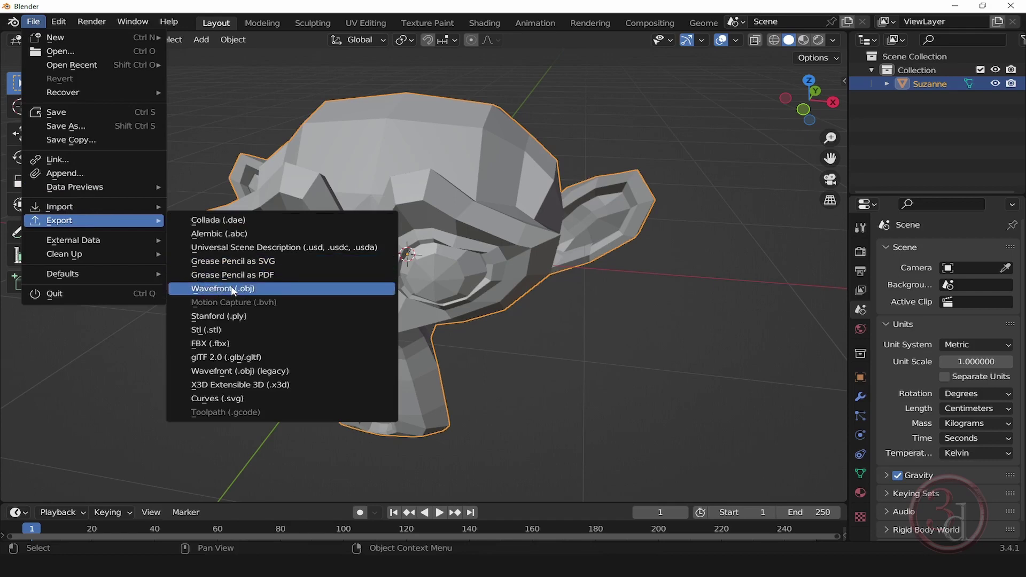
Step: Export only the selected Suzanne as Wavefront monkey.obj, with materials excluded
{"action": "left_click", "coordinate": [231, 288]}
{"action": "type", "text": "mon"}
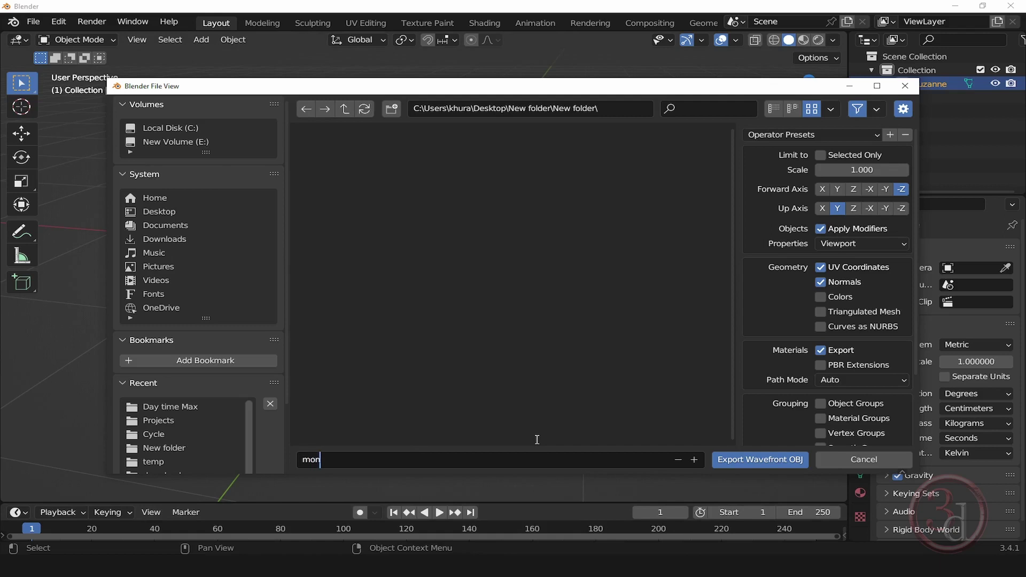
{"action": "type", "text": "key"}
{"action": "key", "text": "Return"}
{"action": "left_click", "coordinate": [820, 155]}
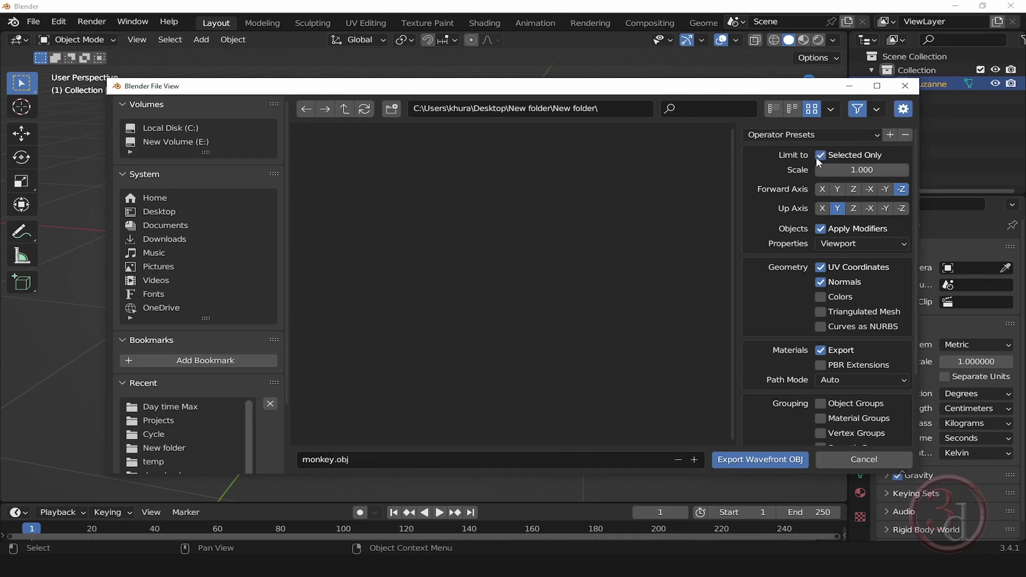
{"action": "mouse_move", "coordinate": [773, 92]}
{"action": "left_mouse_down"}
{"action": "mouse_move", "coordinate": [731, 389]}
{"action": "mouse_move", "coordinate": [743, 76]}
{"action": "left_mouse_up"}
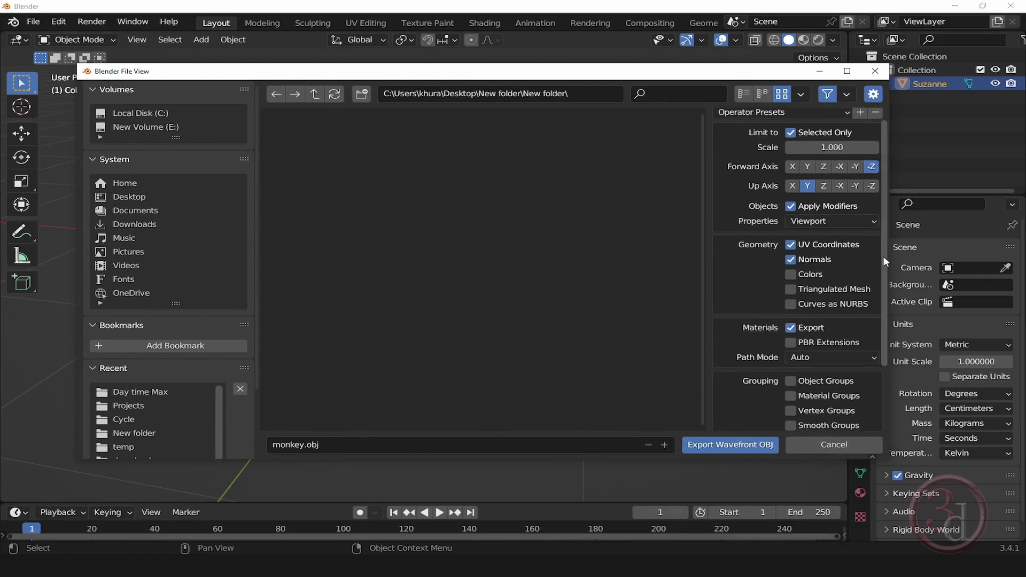
{"action": "scroll", "coordinate": [881, 253], "scroll_direction": "down", "scroll_amount": 4}
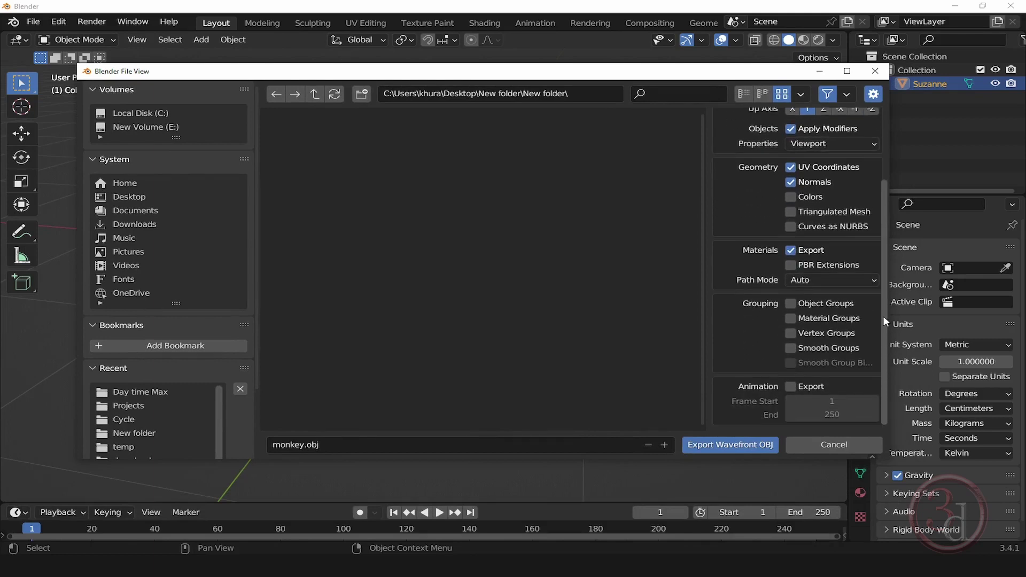
{"action": "left_click", "coordinate": [789, 250]}
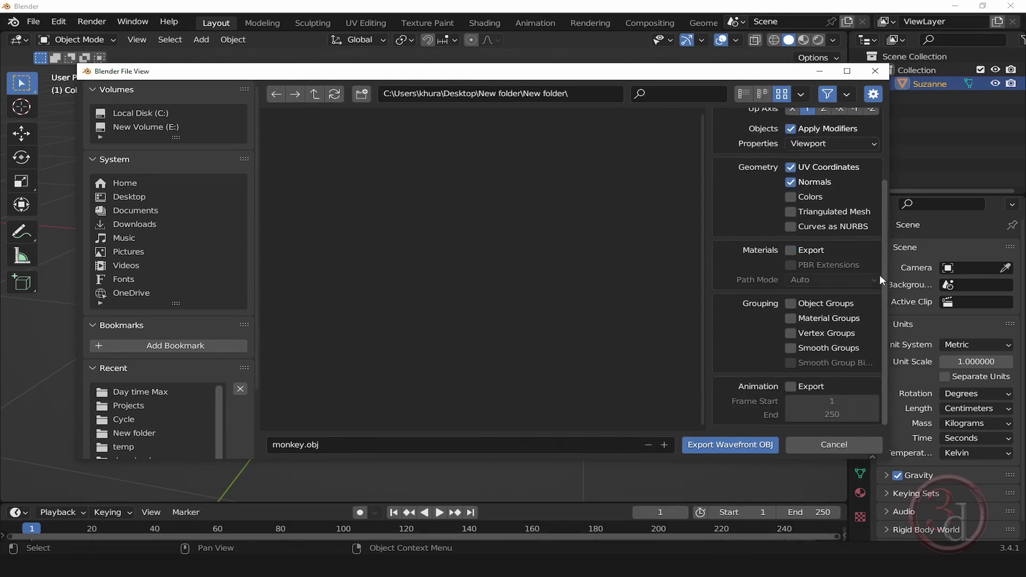
{"action": "scroll", "coordinate": [883, 279], "scroll_direction": "up", "scroll_amount": 1}
{"action": "scroll", "coordinate": [886, 283], "scroll_direction": "up", "scroll_amount": 3}
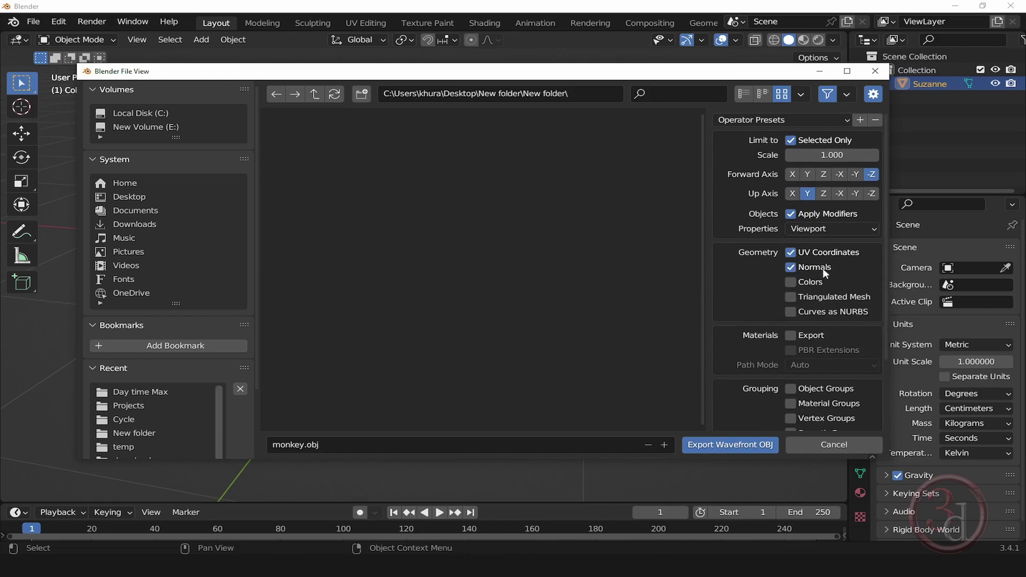
{"action": "scroll", "coordinate": [882, 262], "scroll_direction": "down", "scroll_amount": 4}
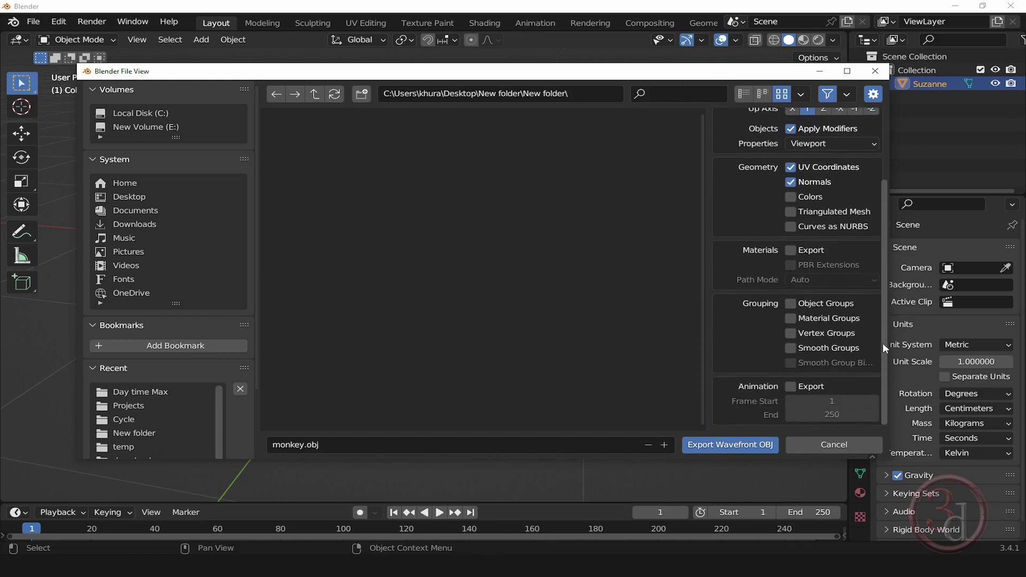
{"action": "left_click", "coordinate": [734, 446]}
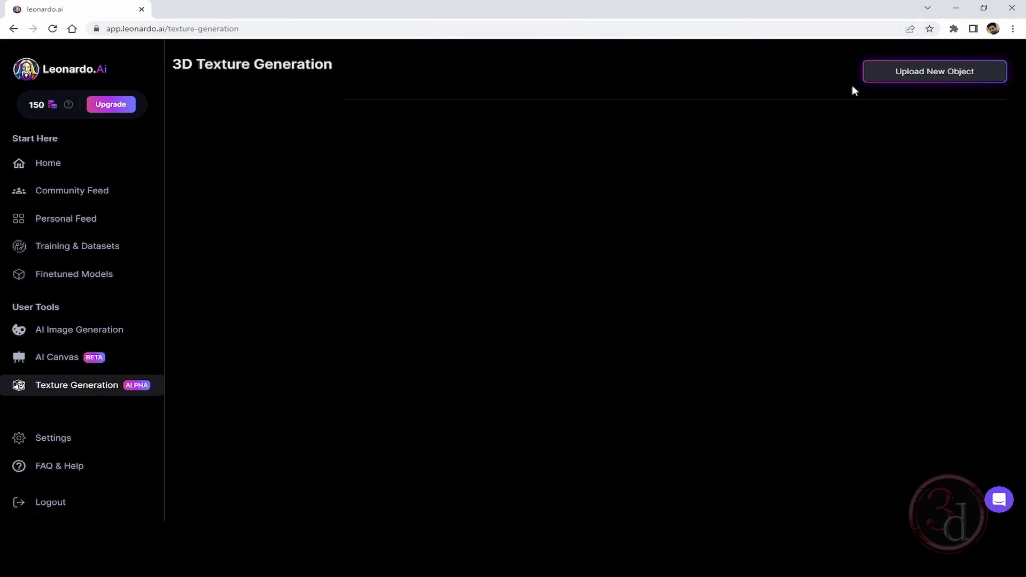
Step: Open the Upload New Object form on Leonardo.Ai's 3D Texture Generation page
{"action": "left_click", "coordinate": [937, 80]}
{"action": "left_click", "coordinate": [942, 81]}
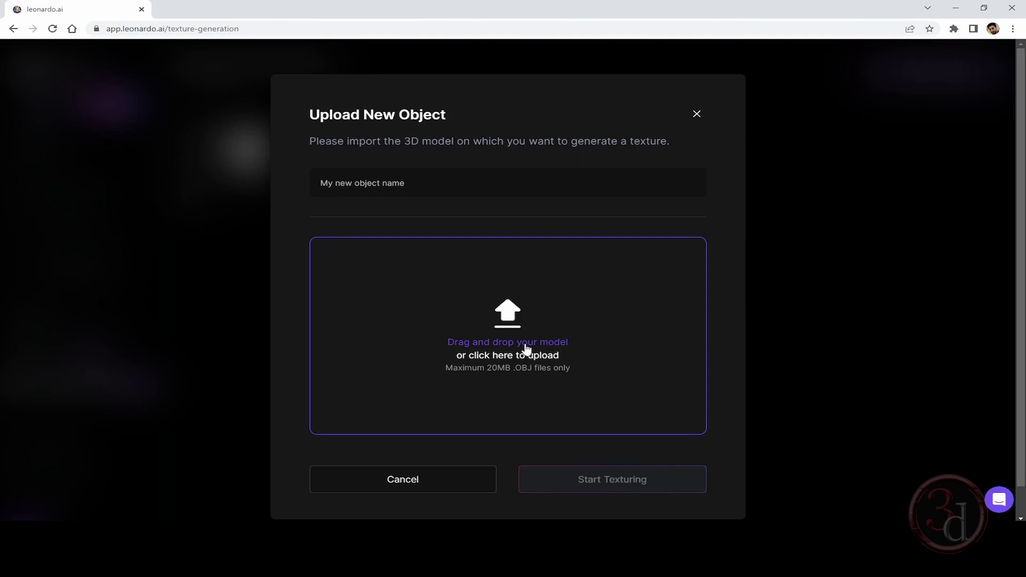
Step: Upload monkey.obj, name it 'Monkey head', and start texturing it
{"action": "left_click", "coordinate": [517, 350]}
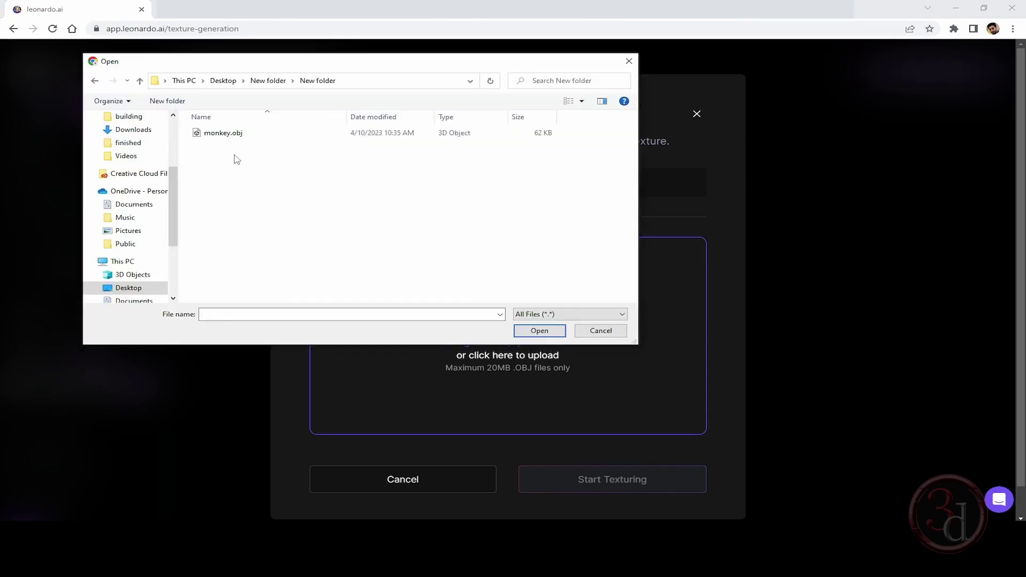
{"action": "left_click", "coordinate": [214, 137]}
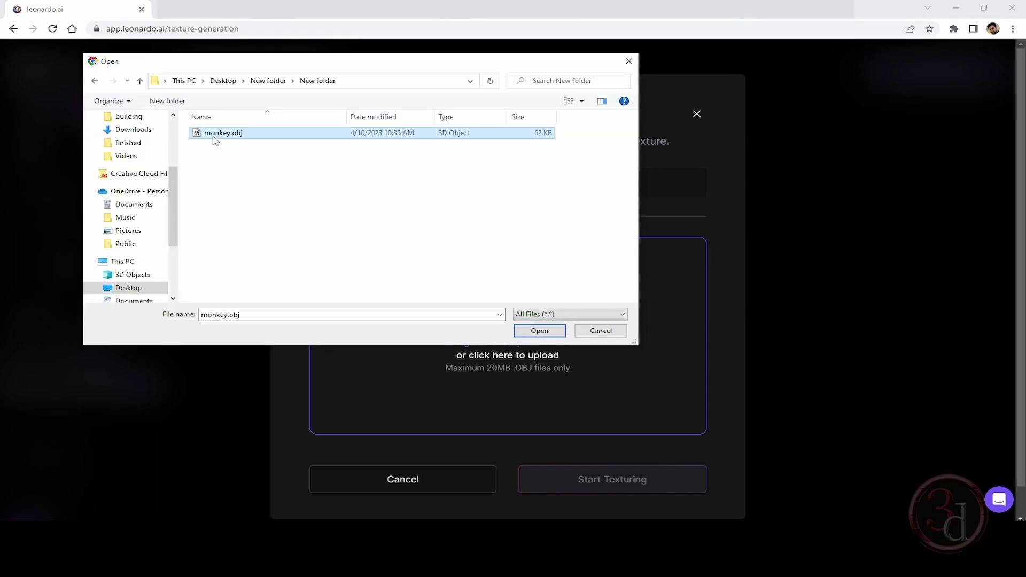
{"action": "left_click", "coordinate": [532, 332]}
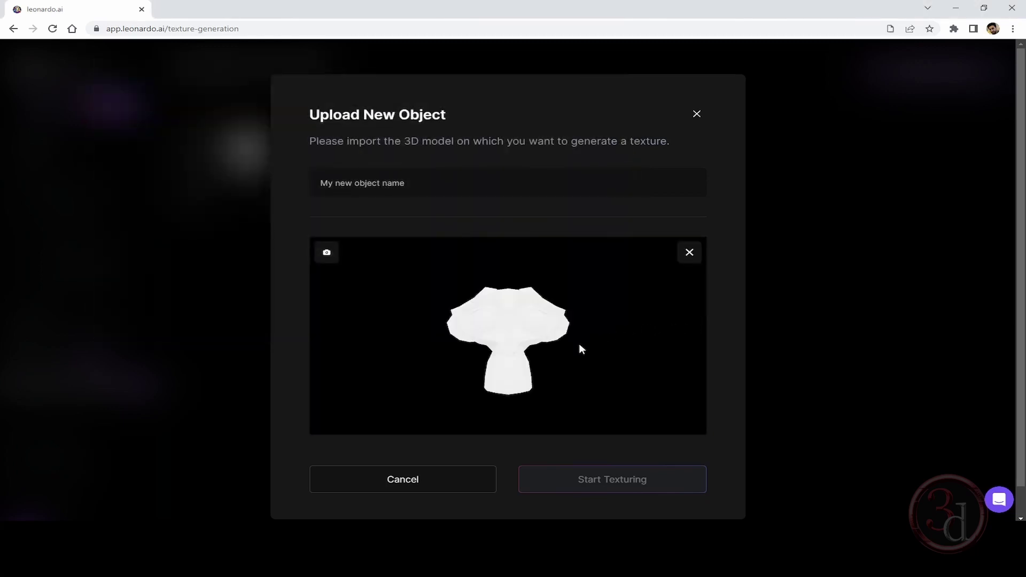
{"action": "mouse_move", "coordinate": [519, 375]}
{"action": "left_mouse_down"}
{"action": "mouse_move", "coordinate": [574, 385]}
{"action": "mouse_move", "coordinate": [515, 366]}
{"action": "left_mouse_up"}
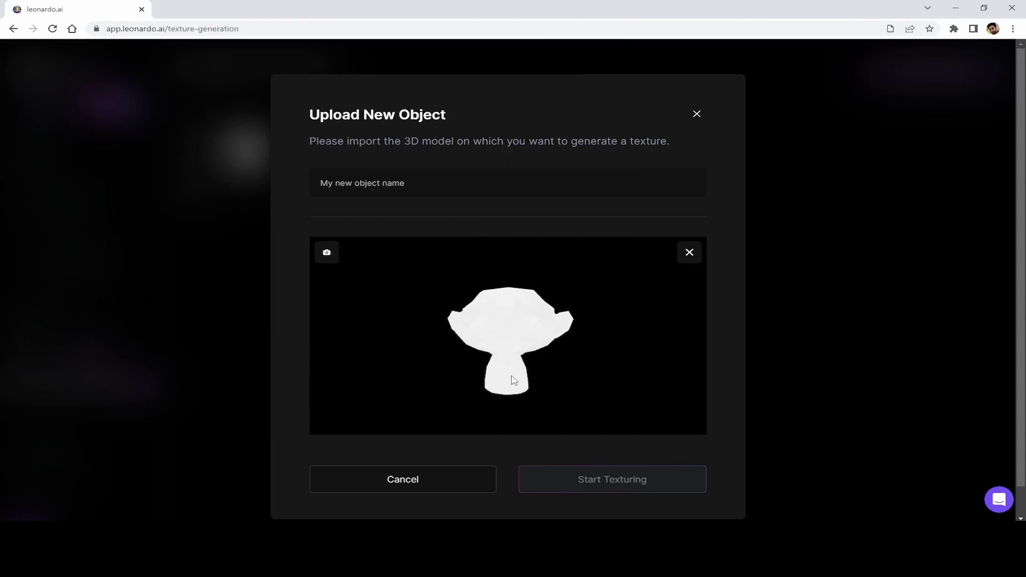
{"action": "left_click", "coordinate": [410, 183]}
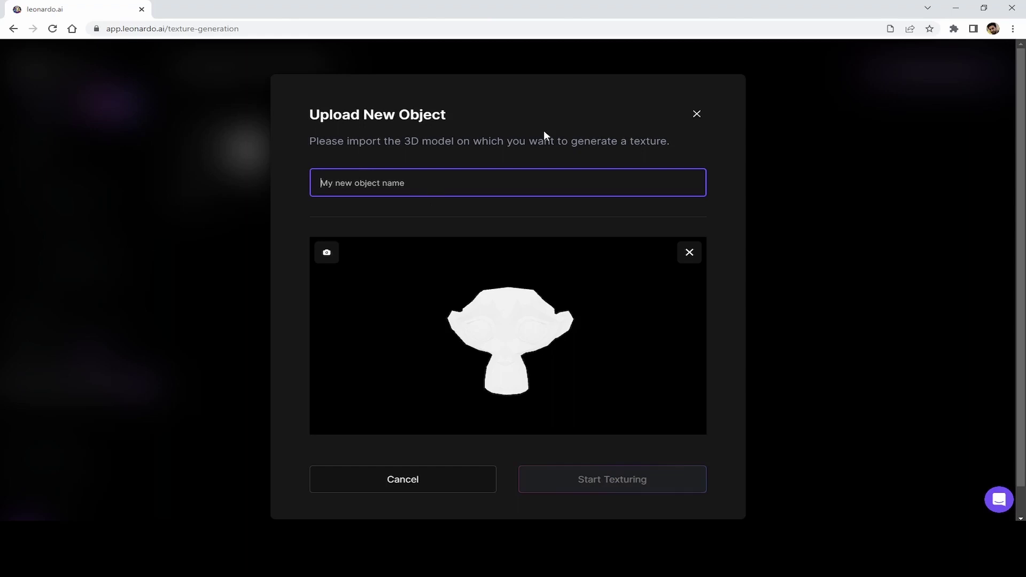
{"action": "type", "text": "Mon"}
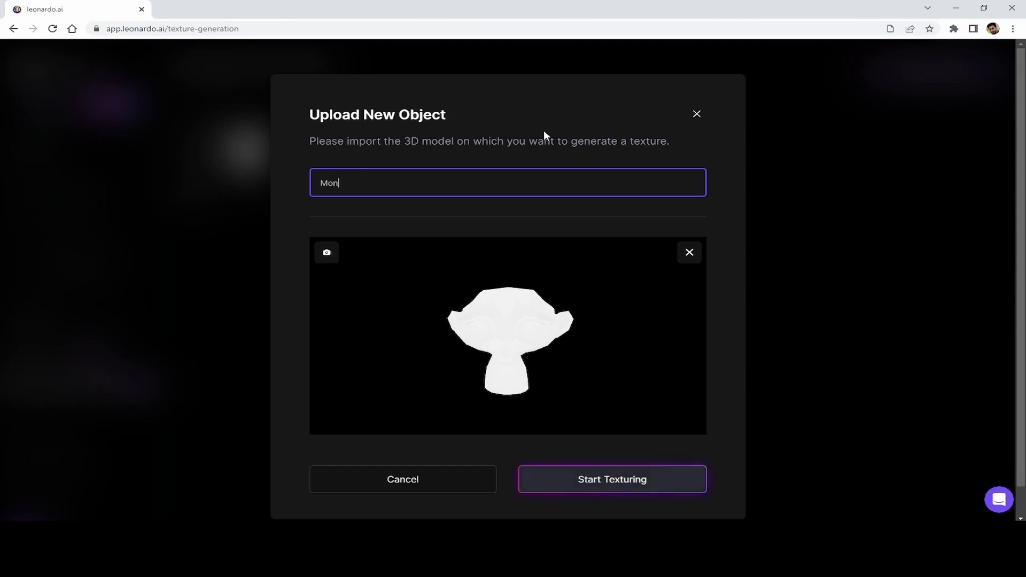
{"action": "type", "text": "key head"}
{"action": "left_click", "coordinate": [636, 492]}
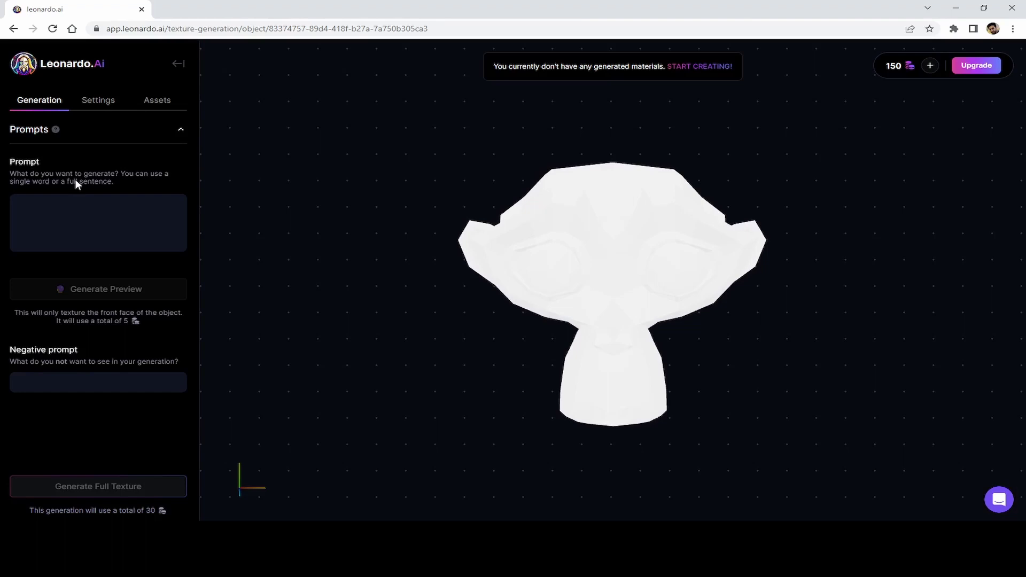
Step: Generate a preview texture from 'cyberpunk monkey head' and orbit to inspect its sides and back
{"action": "left_click", "coordinate": [76, 201]}
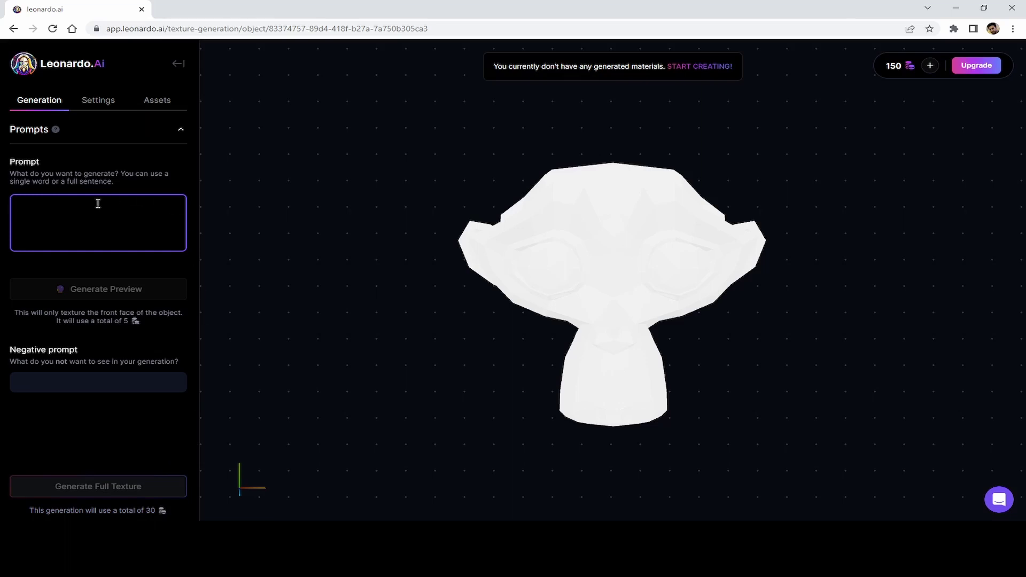
{"action": "type", "text": "cy"}
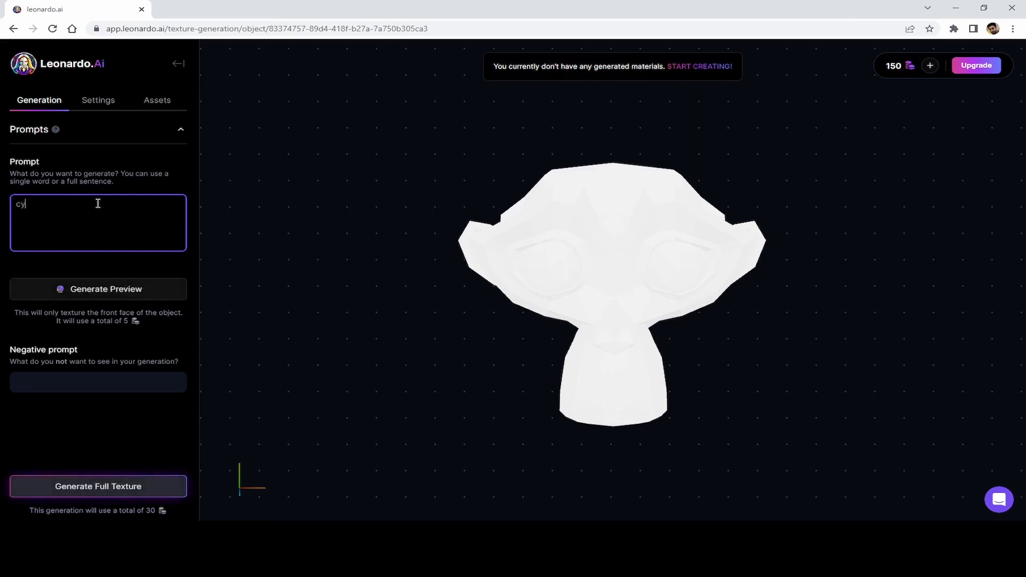
{"action": "type", "text": "ber"}
{"action": "type", "text": "punk"}
{"action": "key", "text": "BackSpace"}
{"action": "type", "text": "k mon"}
{"action": "type", "text": "key head"}
{"action": "left_click", "coordinate": [122, 295]}
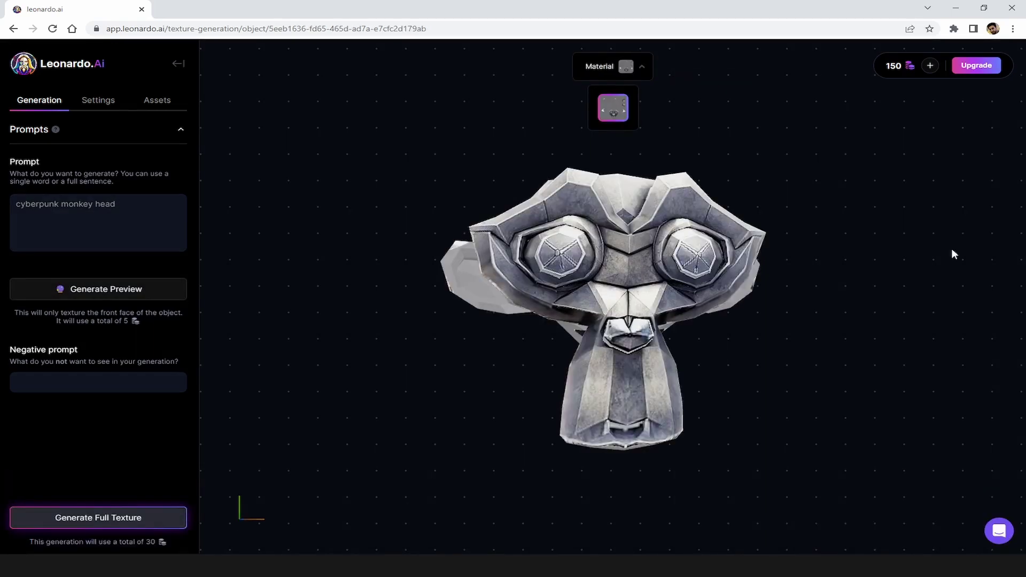
{"action": "scroll", "coordinate": [746, 341], "scroll_direction": "down", "scroll_amount": 3}
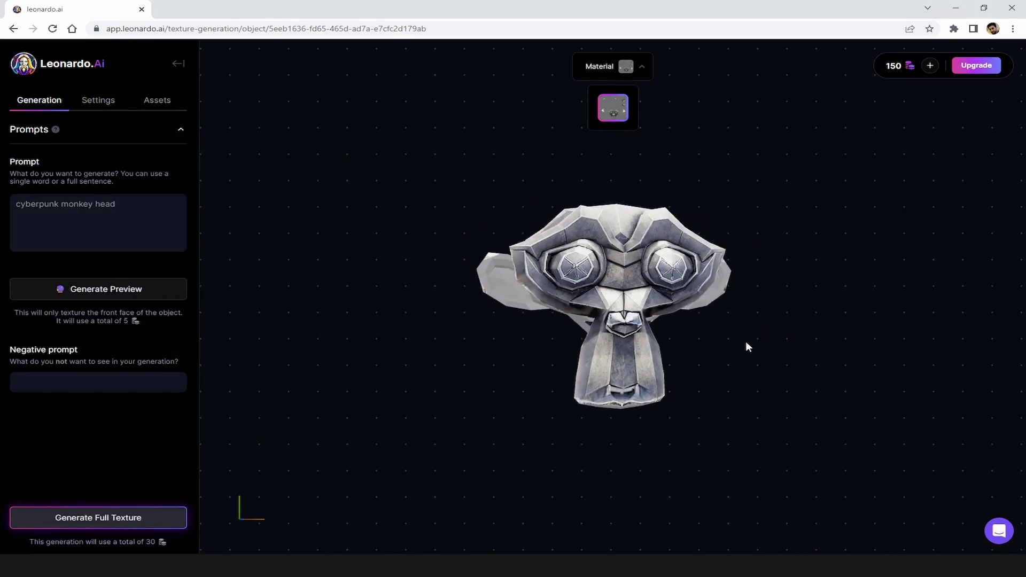
{"action": "scroll", "coordinate": [745, 341], "scroll_direction": "up", "scroll_amount": 3}
{"action": "mouse_move", "coordinate": [748, 341]}
{"action": "left_mouse_down"}
{"action": "mouse_move", "coordinate": [898, 307]}
{"action": "mouse_move", "coordinate": [874, 347]}
{"action": "mouse_move", "coordinate": [884, 378]}
{"action": "mouse_move", "coordinate": [866, 385]}
{"action": "mouse_move", "coordinate": [803, 371]}
{"action": "left_mouse_up"}
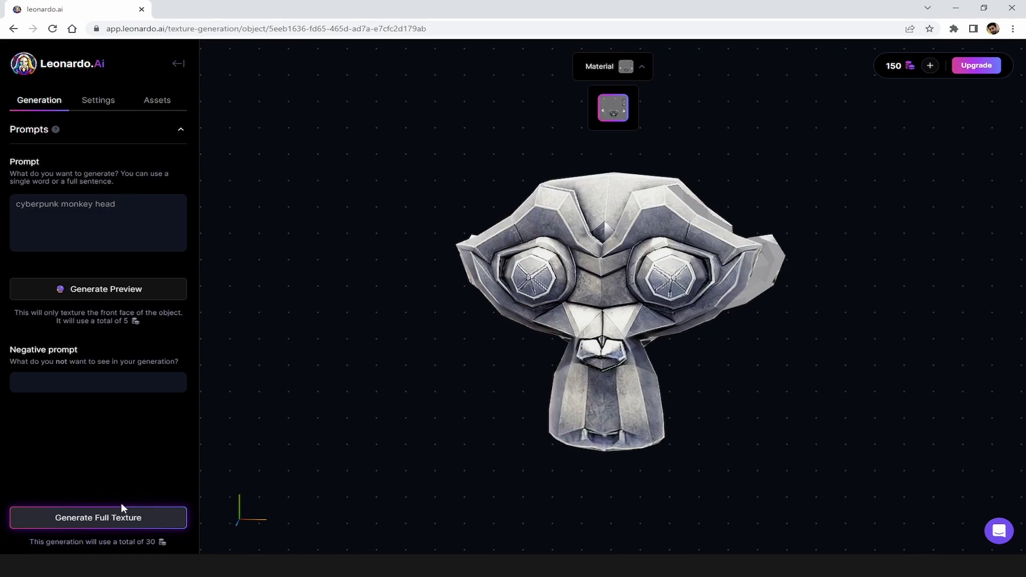
{"action": "mouse_move", "coordinate": [482, 420]}
{"action": "left_mouse_down"}
{"action": "mouse_move", "coordinate": [420, 420]}
{"action": "mouse_move", "coordinate": [335, 389]}
{"action": "mouse_move", "coordinate": [284, 394]}
{"action": "mouse_move", "coordinate": [335, 498]}
{"action": "mouse_move", "coordinate": [407, 518]}
{"action": "mouse_move", "coordinate": [584, 471]}
{"action": "mouse_move", "coordinate": [583, 427]}
{"action": "mouse_move", "coordinate": [518, 407]}
{"action": "mouse_move", "coordinate": [460, 413]}
{"action": "left_mouse_up"}
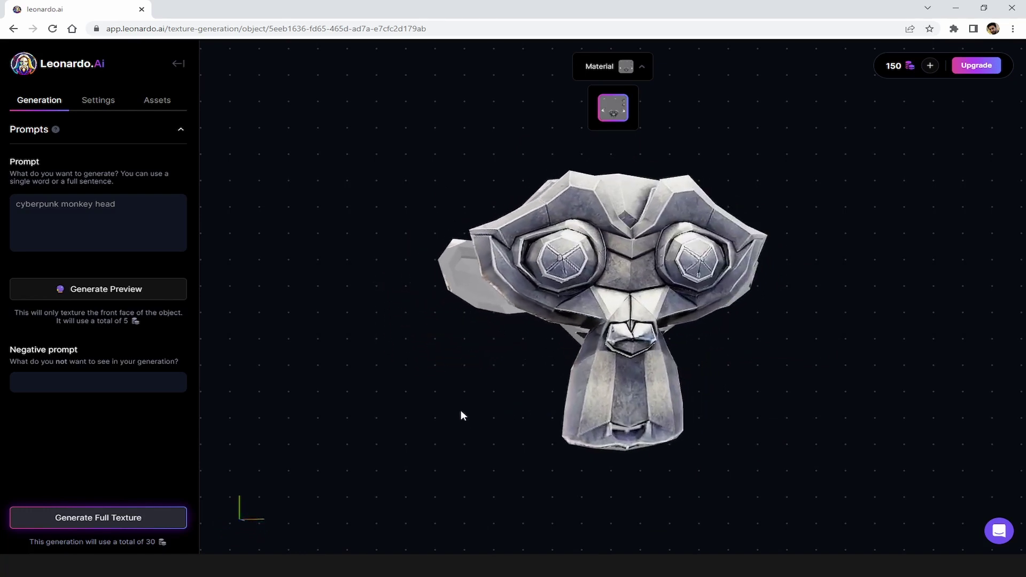
Step: Generate the full texture and dismiss the generation time notice
{"action": "left_click", "coordinate": [88, 521]}
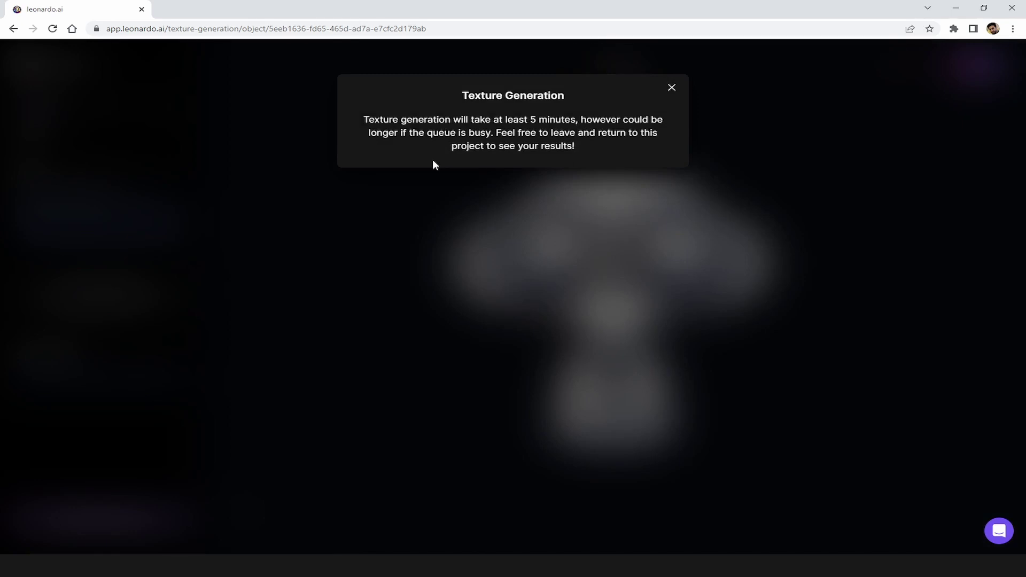
{"action": "left_click", "coordinate": [671, 89]}
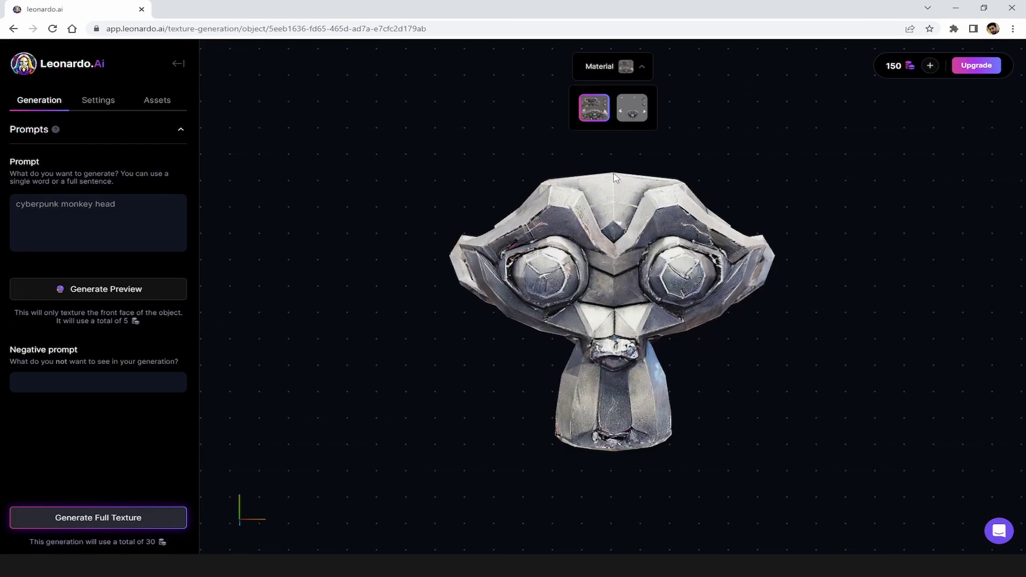
{"action": "mouse_move", "coordinate": [622, 288]}
{"action": "left_mouse_down"}
{"action": "mouse_move", "coordinate": [783, 307]}
{"action": "mouse_move", "coordinate": [908, 274]}
{"action": "left_mouse_up"}
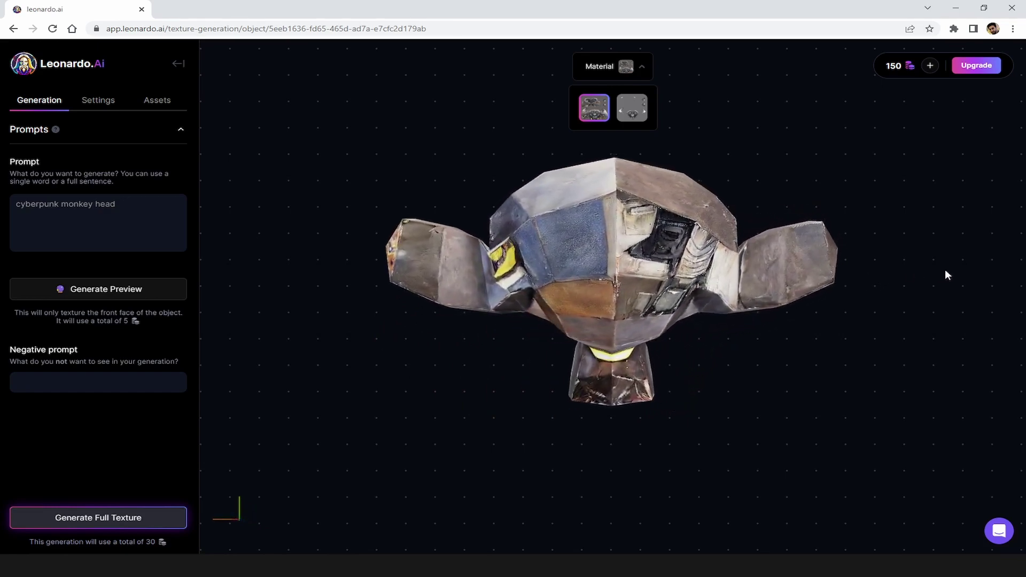
{"action": "mouse_move", "coordinate": [909, 269]}
{"action": "left_mouse_down"}
{"action": "mouse_move", "coordinate": [867, 217]}
{"action": "mouse_move", "coordinate": [761, 222]}
{"action": "mouse_move", "coordinate": [637, 269]}
{"action": "mouse_move", "coordinate": [686, 236]}
{"action": "mouse_move", "coordinate": [585, 385]}
{"action": "left_mouse_up"}
{"action": "scroll", "coordinate": [686, 235], "scroll_direction": "up", "scroll_amount": 3}
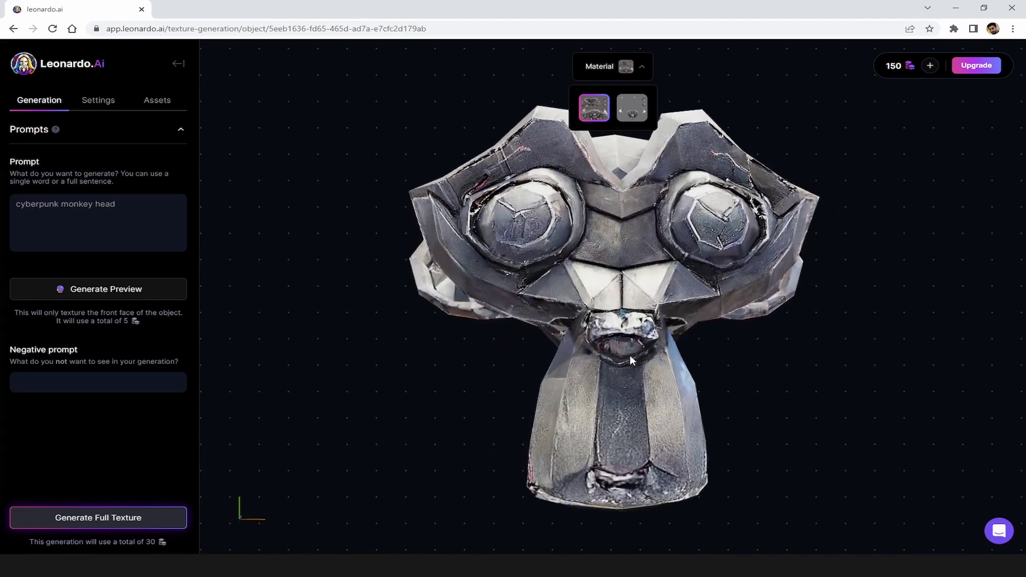
{"action": "mouse_move", "coordinate": [586, 384]}
{"action": "left_mouse_down"}
{"action": "mouse_move", "coordinate": [636, 321]}
{"action": "mouse_move", "coordinate": [731, 294]}
{"action": "left_mouse_up"}
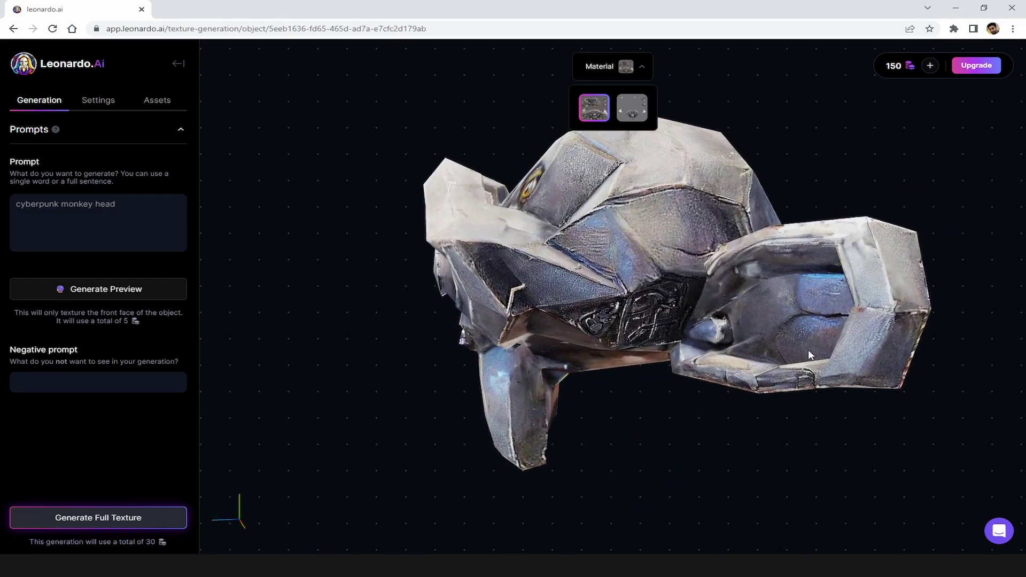
{"action": "mouse_move", "coordinate": [720, 333]}
{"action": "left_mouse_down"}
{"action": "mouse_move", "coordinate": [733, 376]}
{"action": "mouse_move", "coordinate": [840, 367]}
{"action": "mouse_move", "coordinate": [650, 323]}
{"action": "mouse_move", "coordinate": [508, 330]}
{"action": "mouse_move", "coordinate": [605, 293]}
{"action": "mouse_move", "coordinate": [627, 327]}
{"action": "mouse_move", "coordinate": [601, 306]}
{"action": "mouse_move", "coordinate": [562, 170]}
{"action": "mouse_move", "coordinate": [577, 253]}
{"action": "mouse_move", "coordinate": [585, 241]}
{"action": "mouse_move", "coordinate": [568, 270]}
{"action": "mouse_move", "coordinate": [473, 289]}
{"action": "left_mouse_up"}
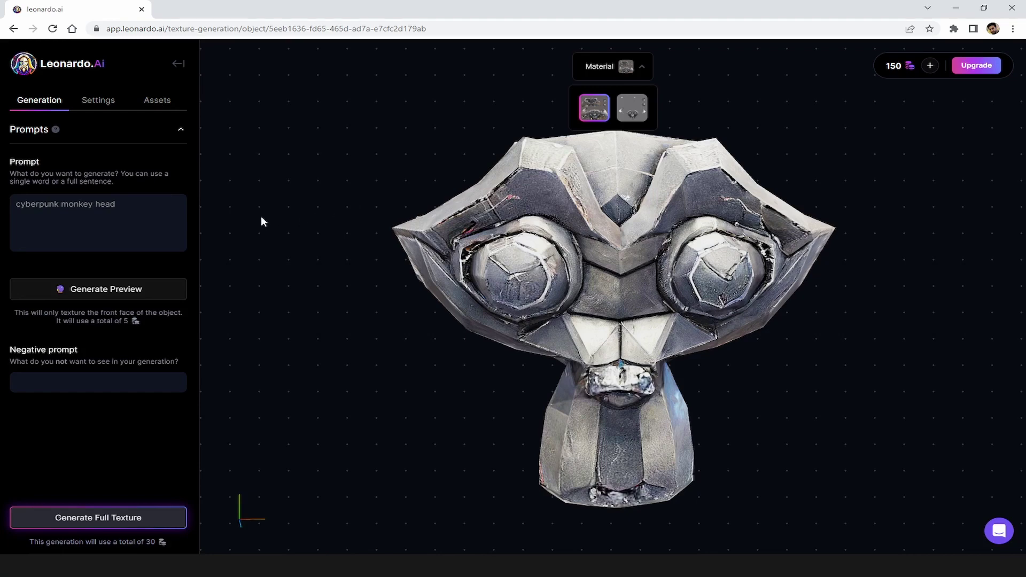
Step: Review the texture maps, then save the all-assets zip into Desktop > New folder
{"action": "left_click", "coordinate": [149, 106]}
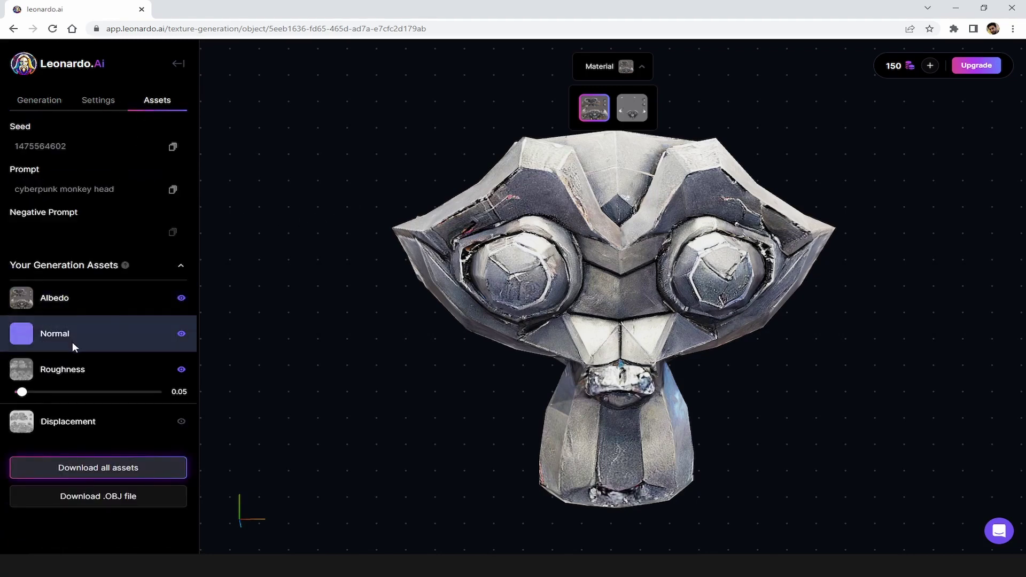
{"action": "left_click_drag", "start_coordinate": [360, 397], "coordinate": [452, 402]}
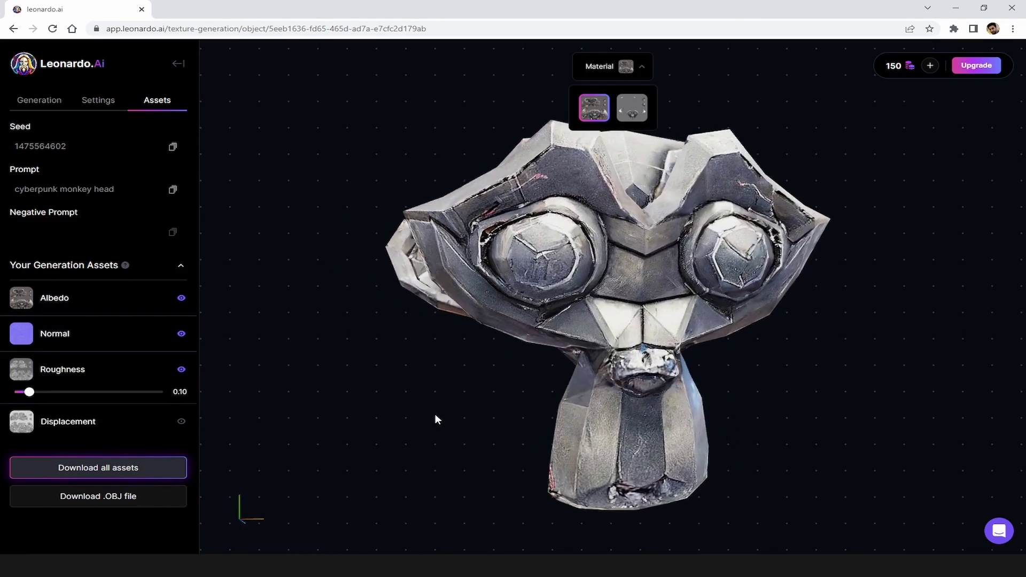
{"action": "left_click", "coordinate": [102, 475]}
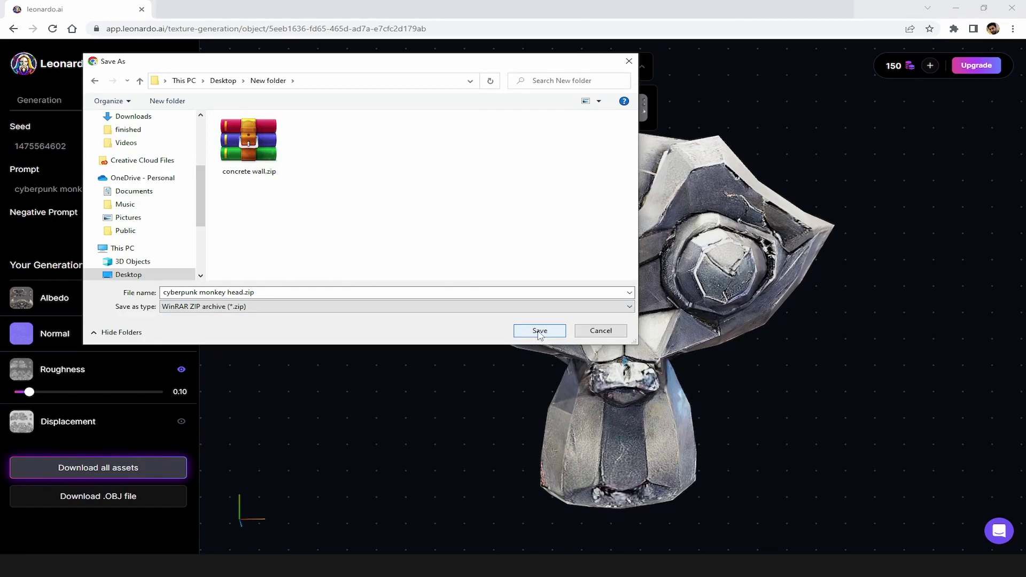
{"action": "left_click", "coordinate": [539, 331]}
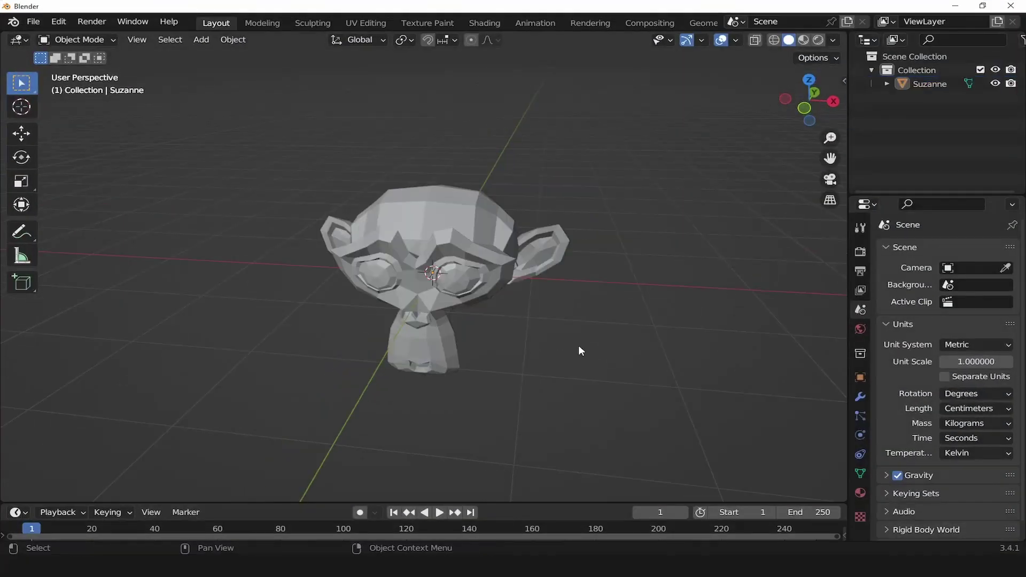
Step: In the Shading workspace, give Suzanne a new material and select its Principled BSDF node
{"action": "left_click_drag", "start_coordinate": [548, 333], "coordinate": [544, 315]}
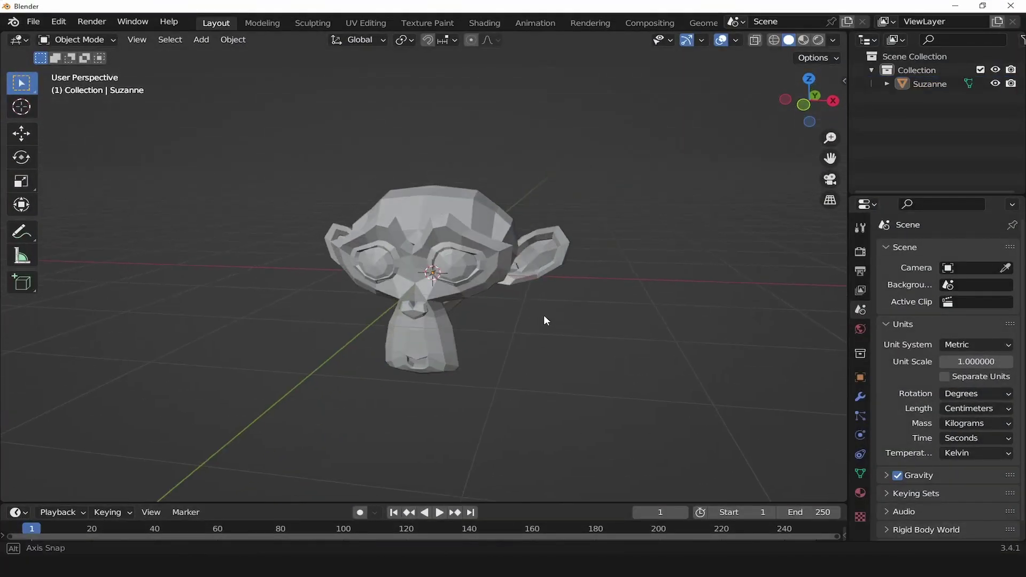
{"action": "left_click", "coordinate": [485, 25]}
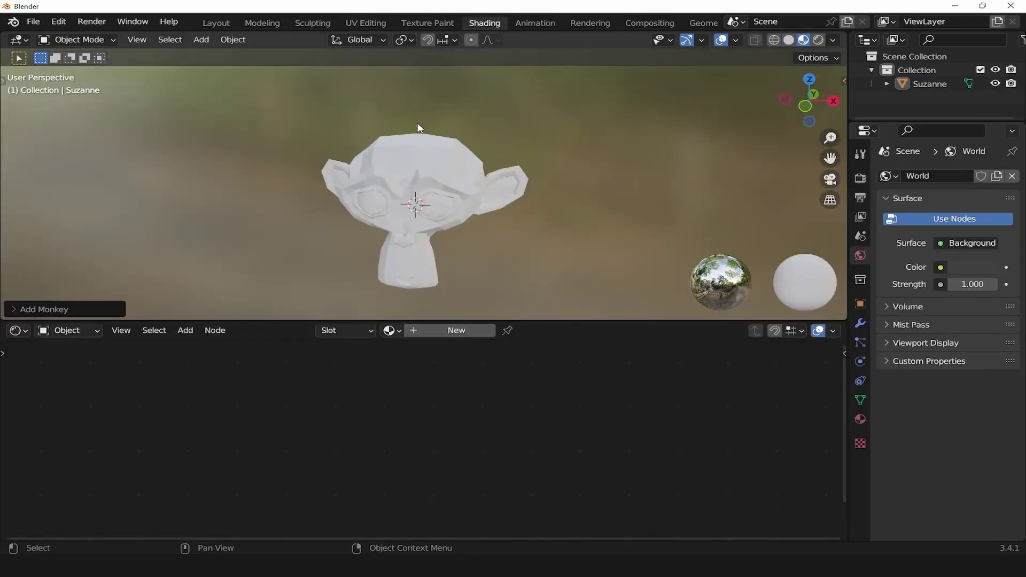
{"action": "left_click", "coordinate": [453, 161]}
{"action": "left_click", "coordinate": [453, 331]}
{"action": "scroll", "coordinate": [481, 413], "scroll_direction": "up", "scroll_amount": 2}
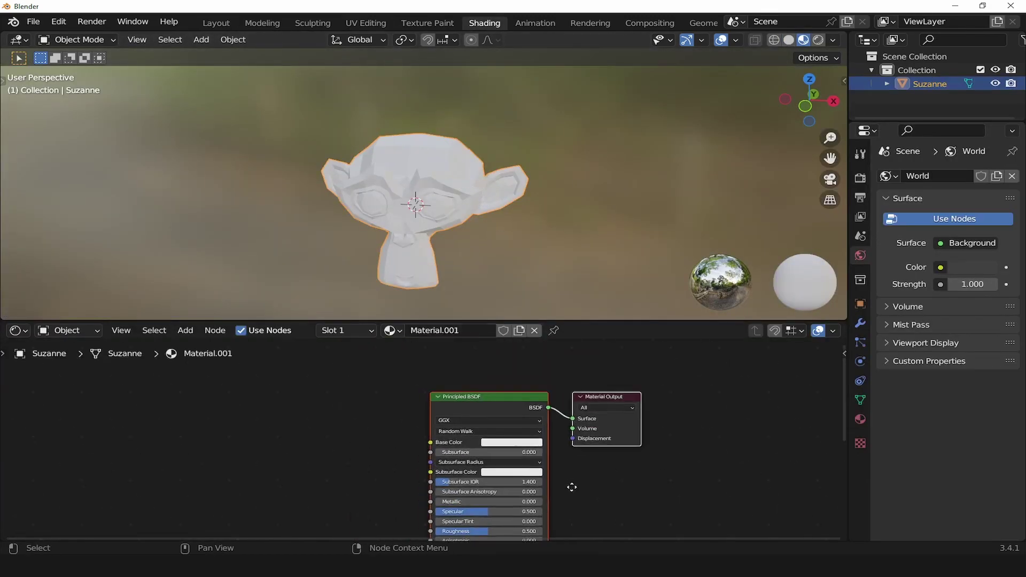
{"action": "scroll", "coordinate": [454, 367], "scroll_direction": "up", "scroll_amount": 2}
{"action": "scroll", "coordinate": [454, 360], "scroll_direction": "up", "scroll_amount": 1}
{"action": "left_click", "coordinate": [487, 388]}
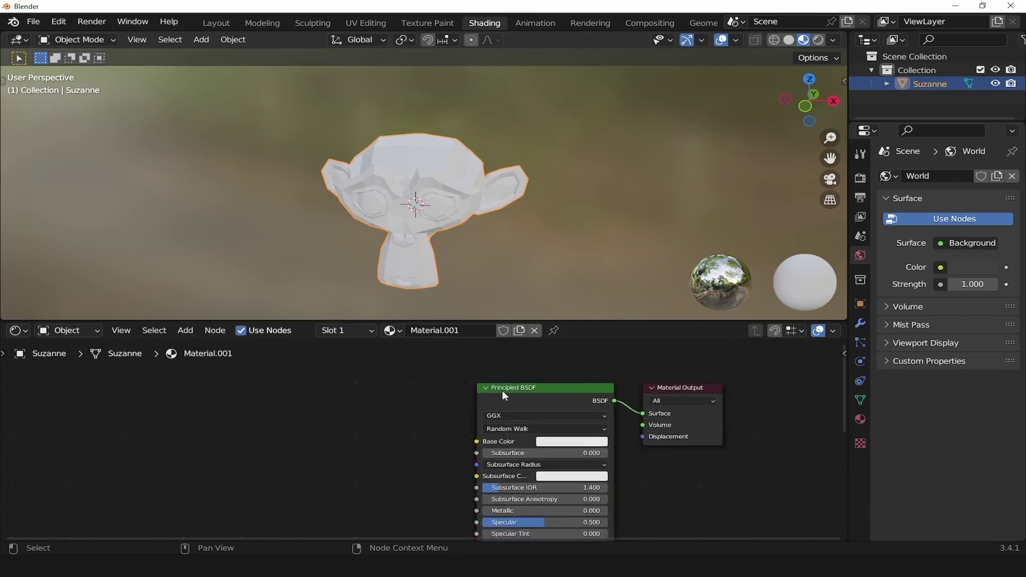
{"action": "left_click", "coordinate": [504, 388]}
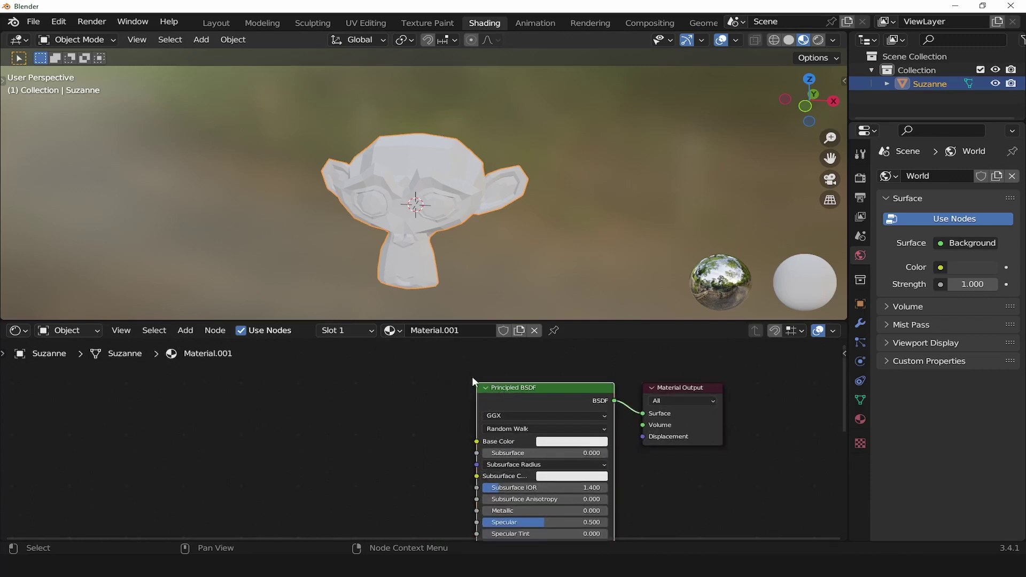
Step: Load the albedo, displacement, mask, normal and roughness images through Principled Texture Setup
{"action": "key", "text": "ctrl+shift+t"}
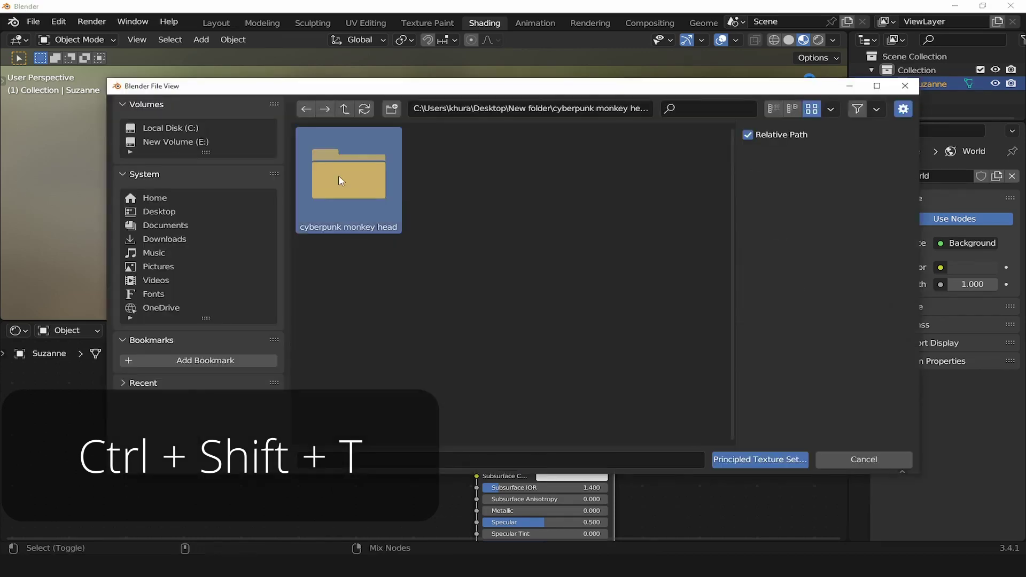
{"action": "left_click", "coordinate": [338, 175]}
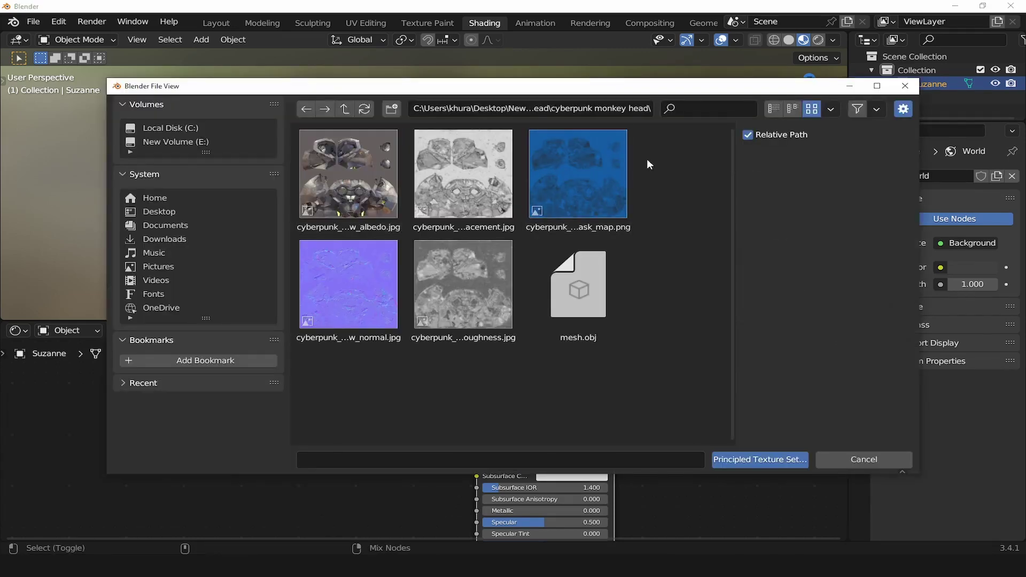
{"action": "left_click_drag", "start_coordinate": [690, 152], "coordinate": [781, 208]}
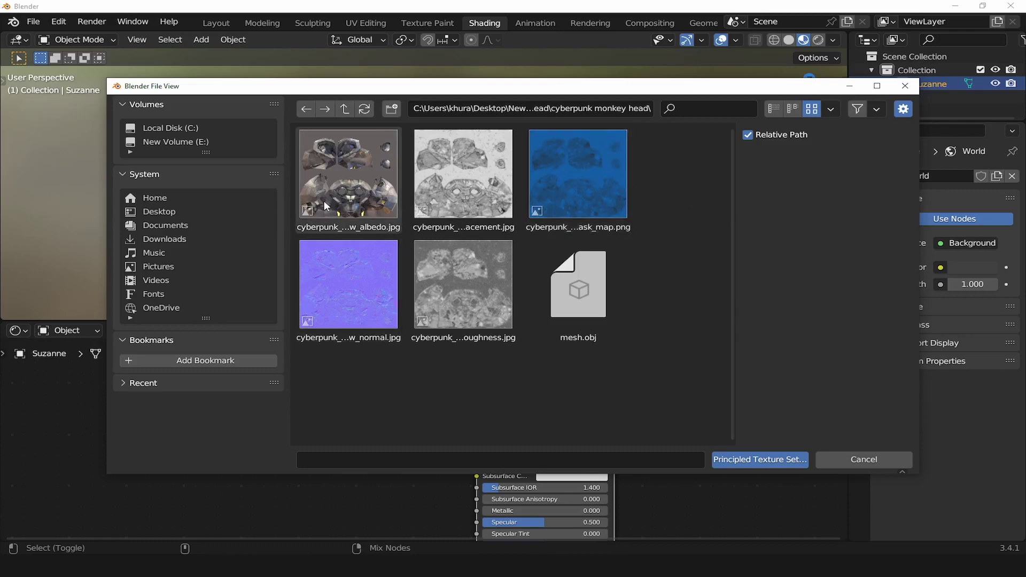
{"action": "left_click", "coordinate": [333, 169]}
{"action": "left_click", "coordinate": [446, 172], "text": "shift"}
{"action": "left_click", "coordinate": [547, 168], "text": "shift"}
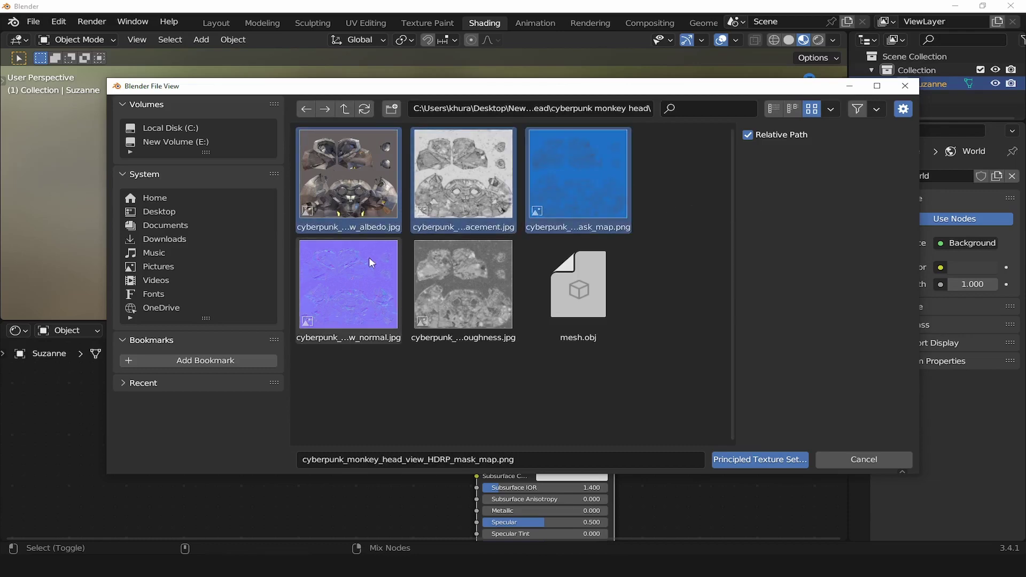
{"action": "left_click", "coordinate": [369, 257], "text": "shift"}
{"action": "left_click", "coordinate": [452, 285], "text": "shift"}
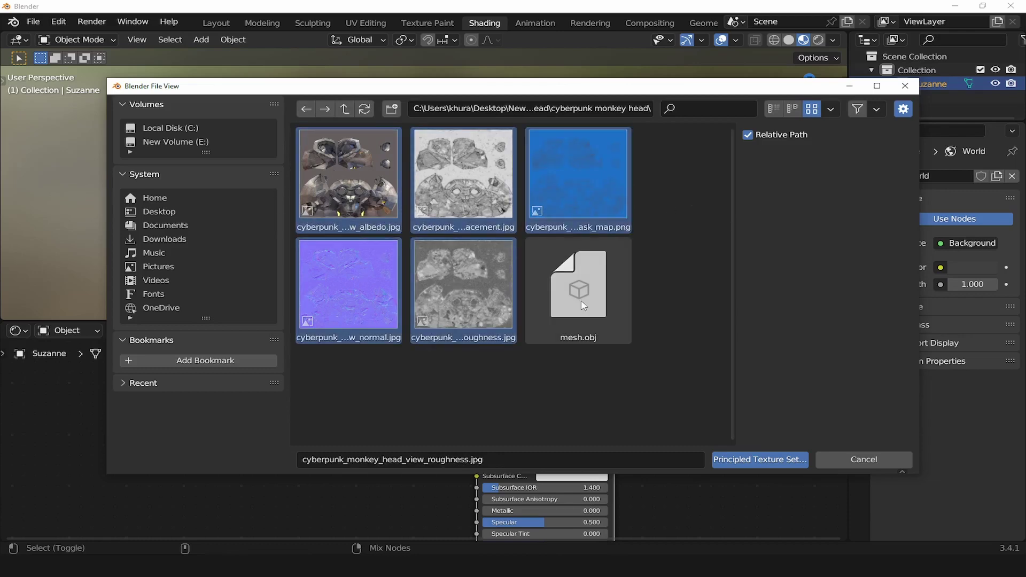
{"action": "left_click", "coordinate": [760, 459]}
{"action": "scroll", "coordinate": [702, 431], "scroll_direction": "down", "scroll_amount": 2}
{"action": "scroll", "coordinate": [703, 430], "scroll_direction": "down", "scroll_amount": 1}
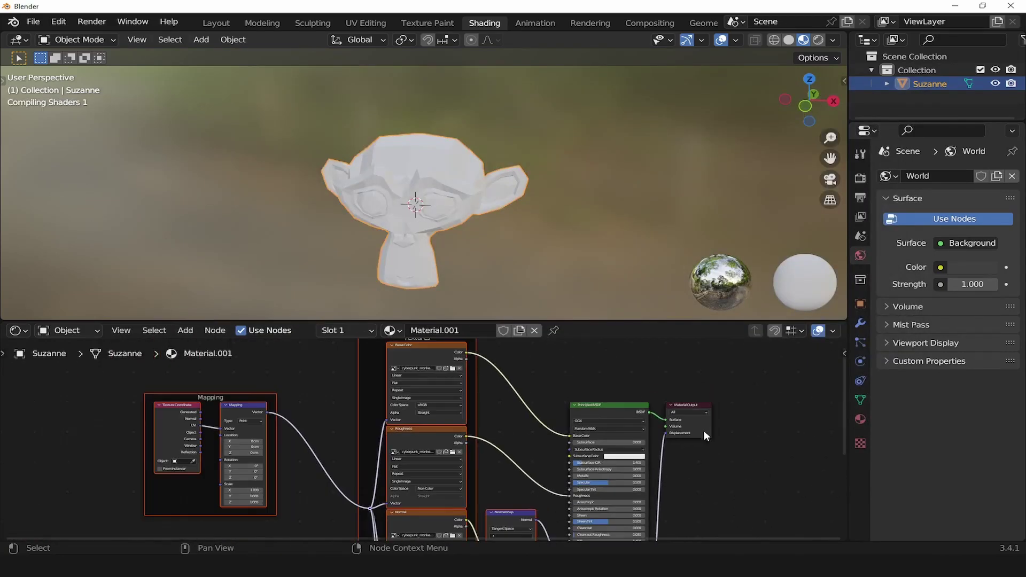
{"action": "scroll", "coordinate": [702, 431], "scroll_direction": "down", "scroll_amount": 1}
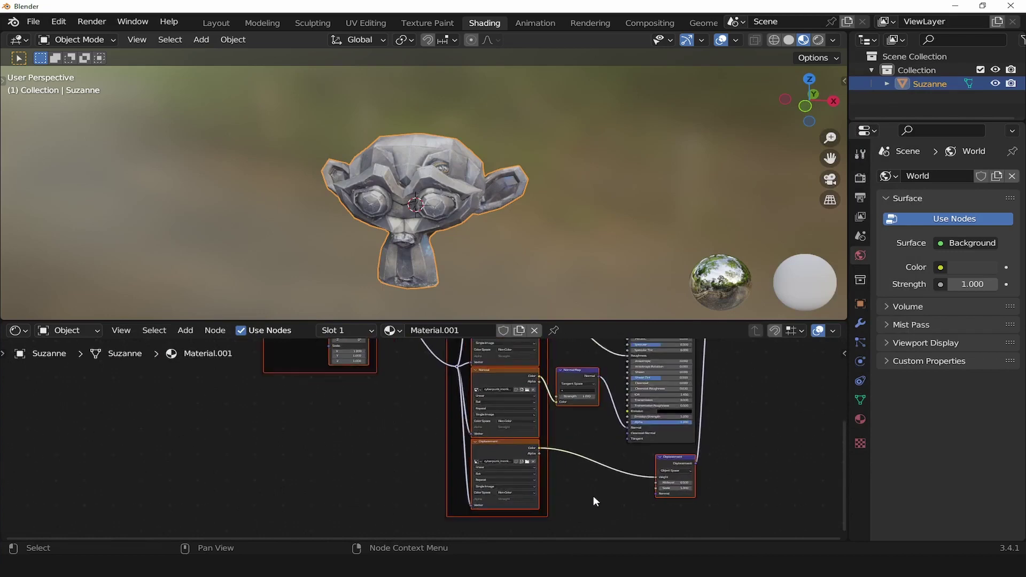
{"action": "scroll", "coordinate": [592, 501], "scroll_direction": "down", "scroll_amount": 3}
{"action": "scroll", "coordinate": [555, 453], "scroll_direction": "up", "scroll_amount": 1}
{"action": "scroll", "coordinate": [556, 453], "scroll_direction": "up", "scroll_amount": 2}
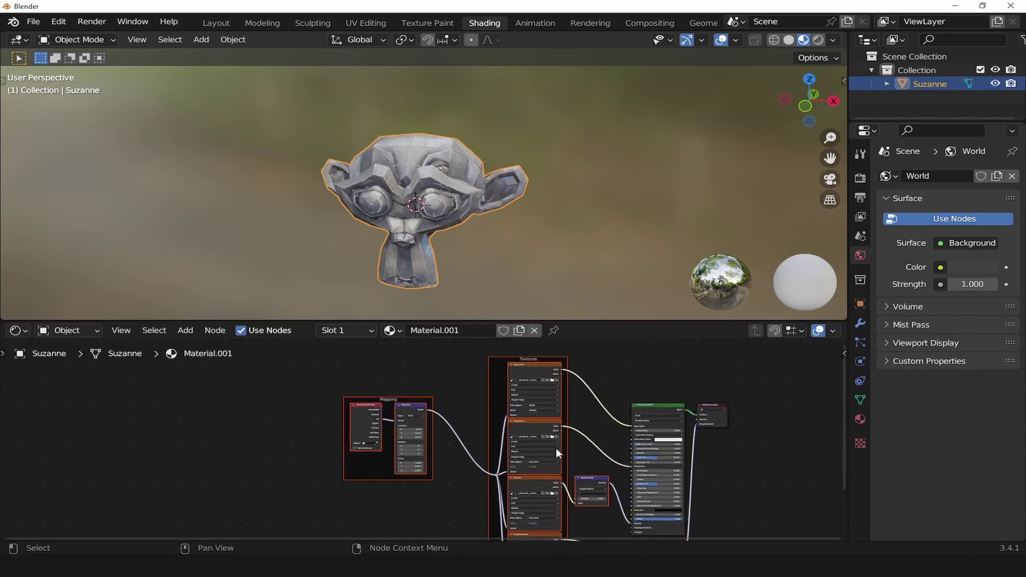
{"action": "scroll", "coordinate": [528, 363], "scroll_direction": "up", "scroll_amount": 2}
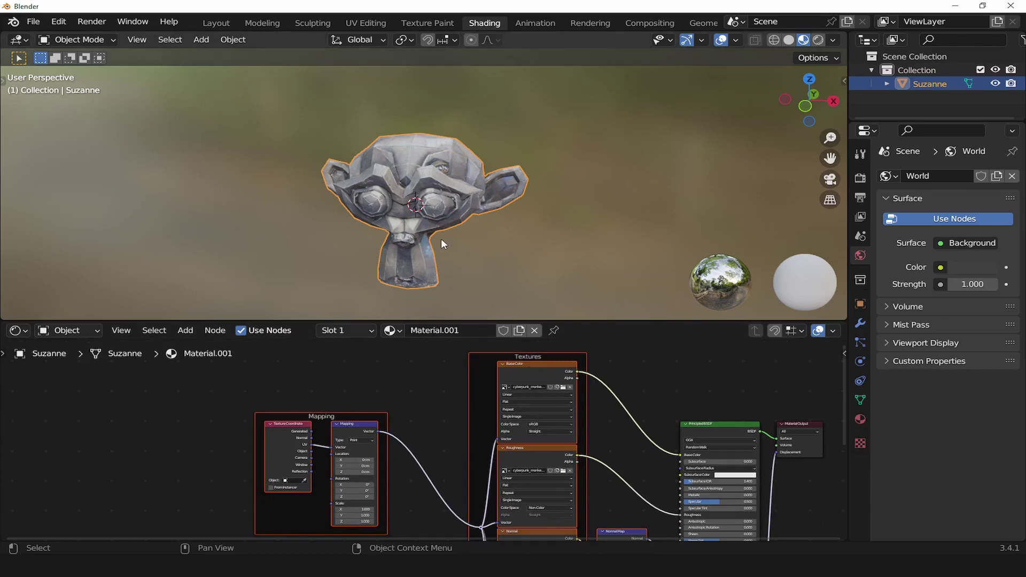
{"action": "scroll", "coordinate": [424, 204], "scroll_direction": "up", "scroll_amount": 3}
Step: Orbit around the textured Suzanne to view its other side, then turn it back to the front
{"action": "mouse_move", "coordinate": [423, 204]}
{"action": "left_mouse_down"}
{"action": "mouse_move", "coordinate": [4, 278]}
{"action": "mouse_move", "coordinate": [735, 102]}
{"action": "mouse_move", "coordinate": [530, 122]}
{"action": "mouse_move", "coordinate": [458, 52]}
{"action": "mouse_move", "coordinate": [453, 275]}
{"action": "mouse_move", "coordinate": [442, 237]}
{"action": "mouse_move", "coordinate": [456, 240]}
{"action": "left_mouse_up"}
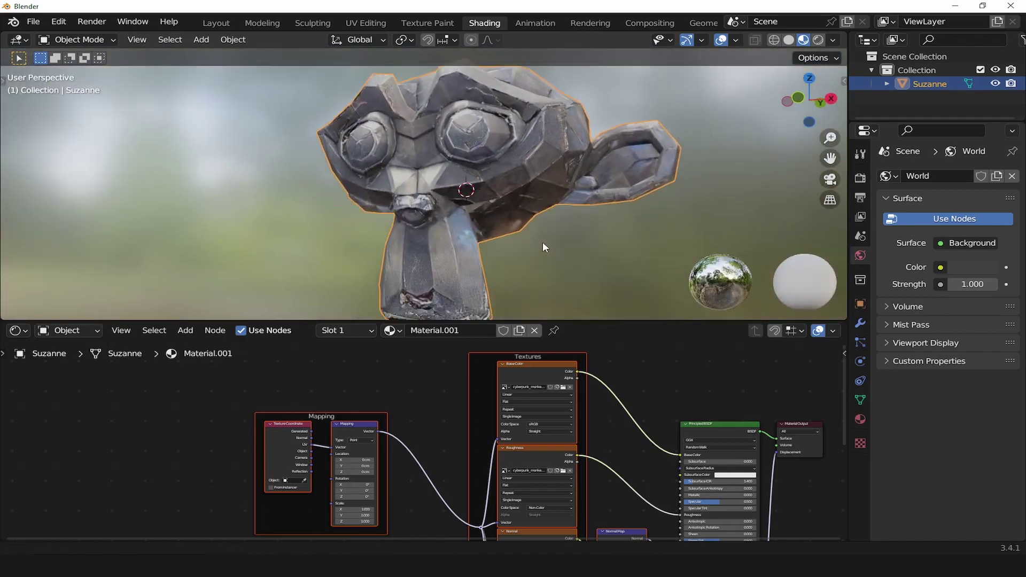
{"action": "mouse_move", "coordinate": [539, 239]}
{"action": "left_mouse_down"}
{"action": "mouse_move", "coordinate": [423, 230]}
{"action": "mouse_move", "coordinate": [343, 236]}
{"action": "left_mouse_up"}
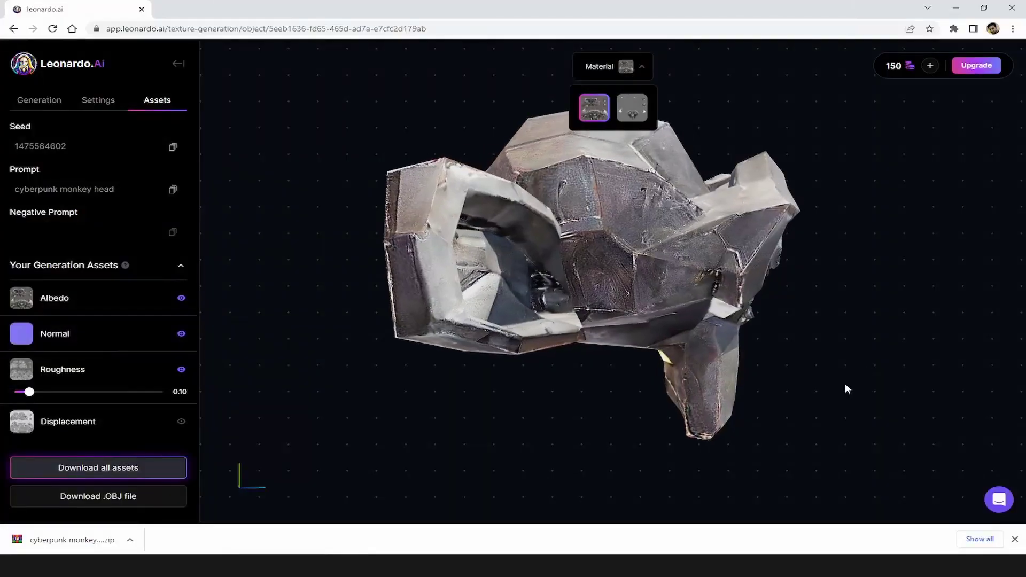
{"action": "left_click_drag", "start_coordinate": [845, 383], "coordinate": [664, 361]}
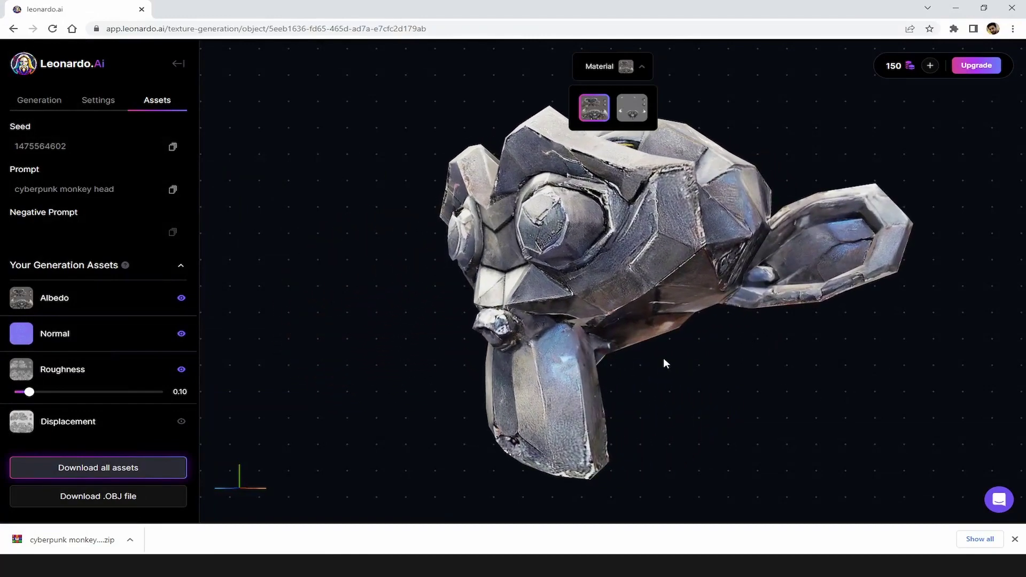
Step: Show the Generation tab prompts and rotate the textured monkey head to its left side
{"action": "left_click", "coordinate": [48, 103]}
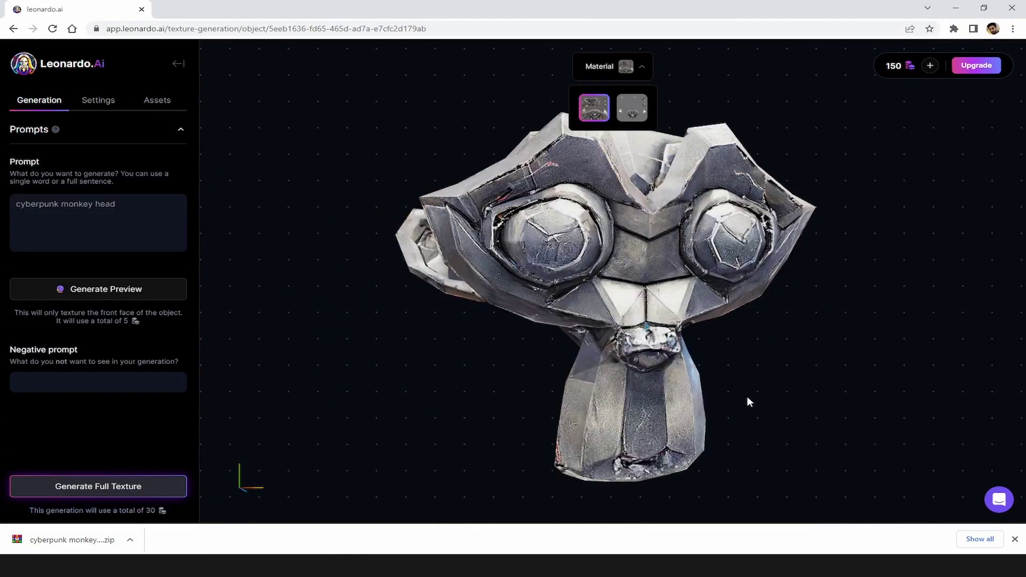
{"action": "mouse_move", "coordinate": [775, 384]}
{"action": "left_mouse_down"}
{"action": "mouse_move", "coordinate": [791, 353]}
{"action": "mouse_move", "coordinate": [809, 352]}
{"action": "mouse_move", "coordinate": [625, 349]}
{"action": "left_mouse_up"}
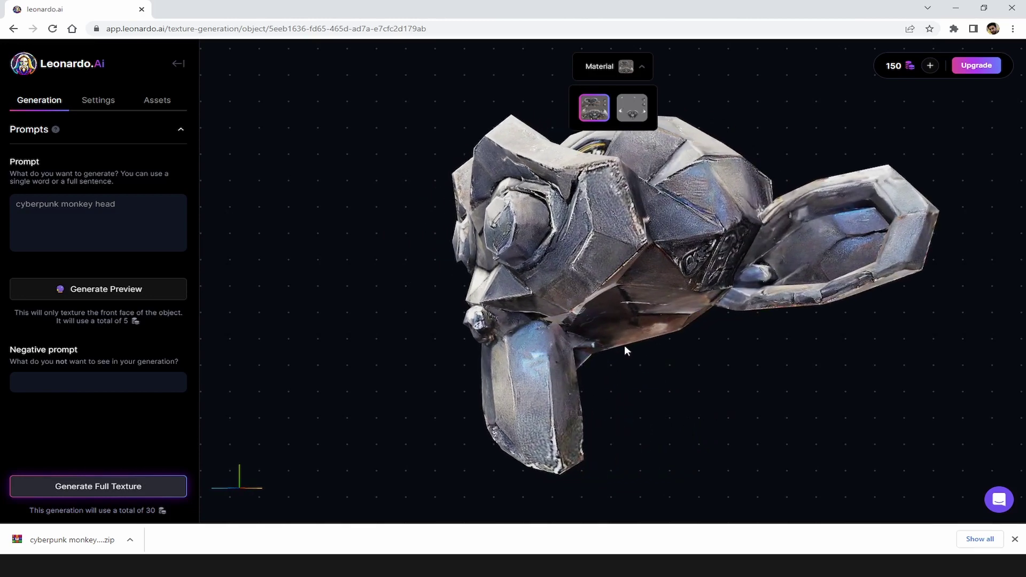